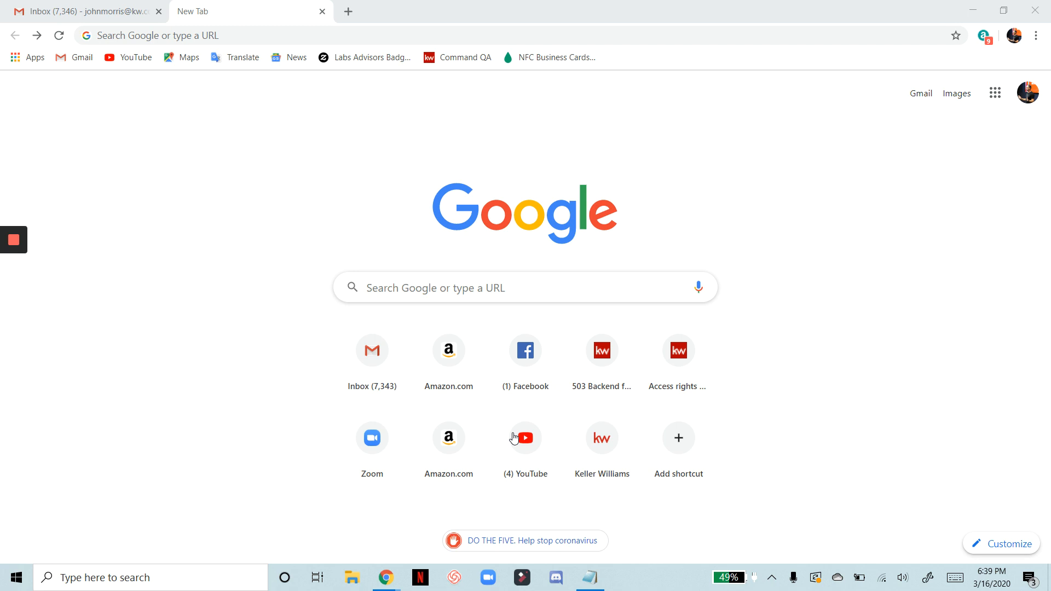
Open the zoom.com website in the browser.
{"action": "left_click", "coordinate": [540, 29]}
{"action": "type", "text": "zoom.com"}
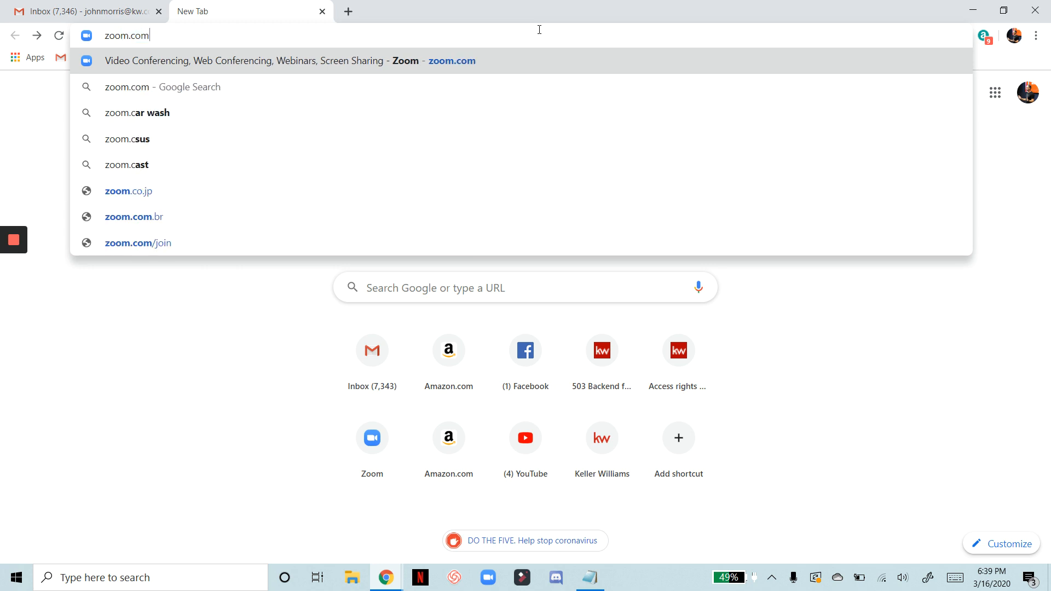
{"action": "key", "text": "Return"}
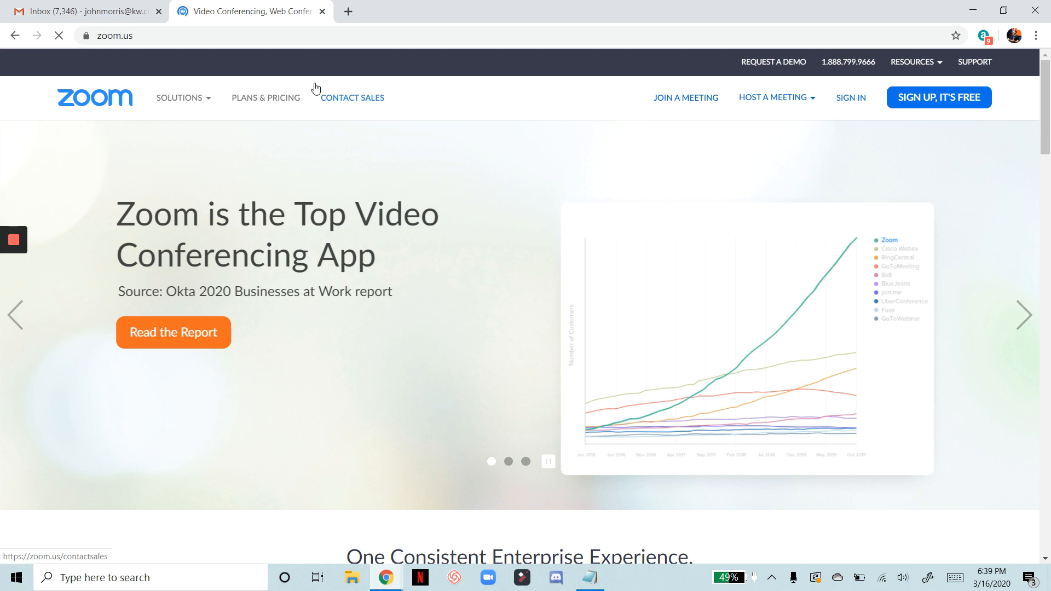
Compare the plans on Zoom's Plans & Pricing page and open the free sign-up page.
{"action": "left_click", "coordinate": [278, 104]}
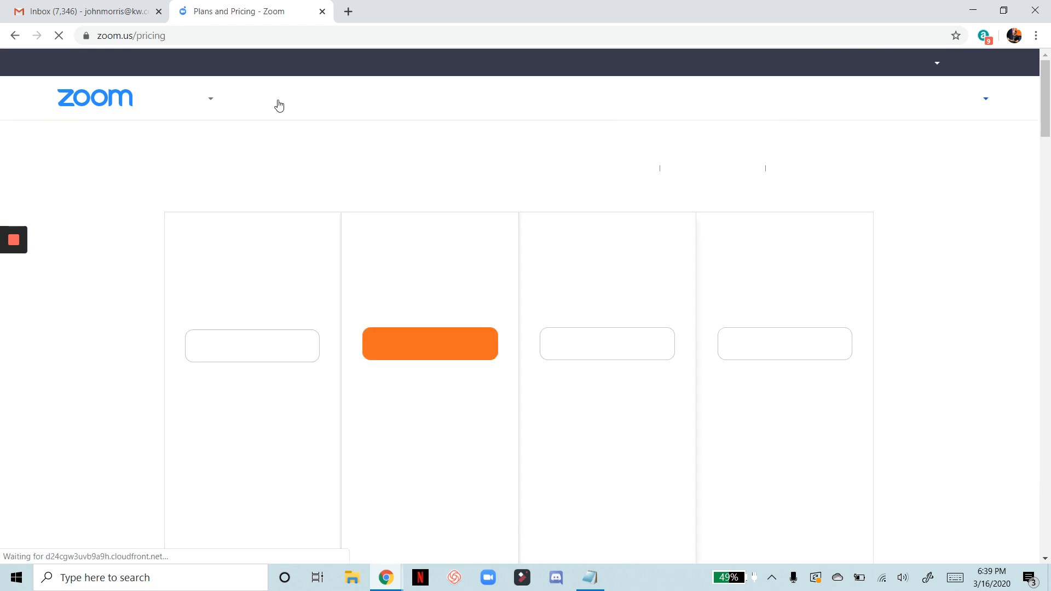
{"action": "scroll", "coordinate": [406, 254], "scroll_direction": "down", "scroll_amount": 3}
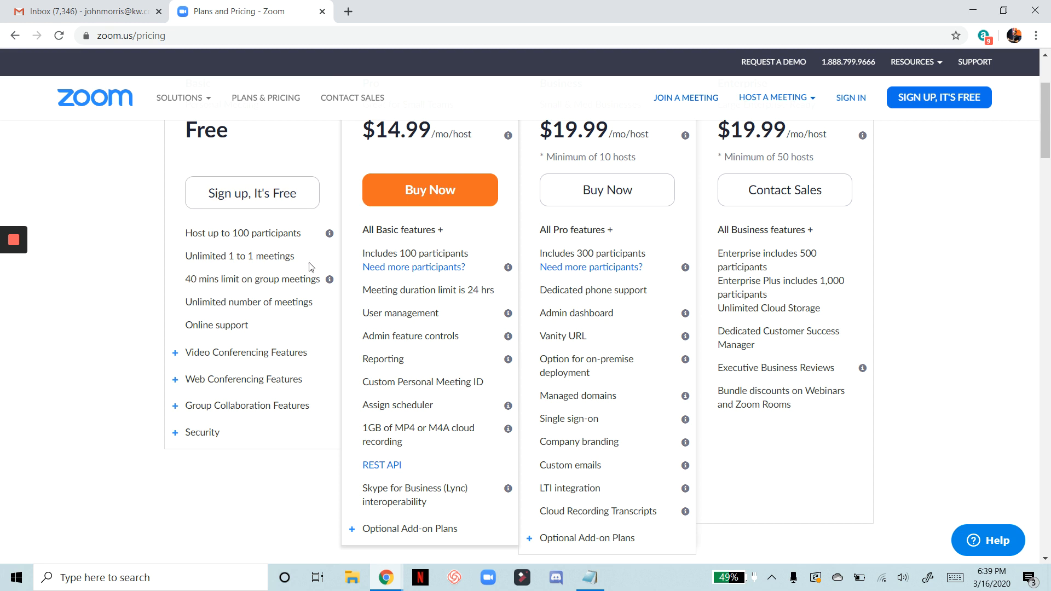
{"action": "scroll", "coordinate": [406, 163], "scroll_direction": "up", "scroll_amount": 2}
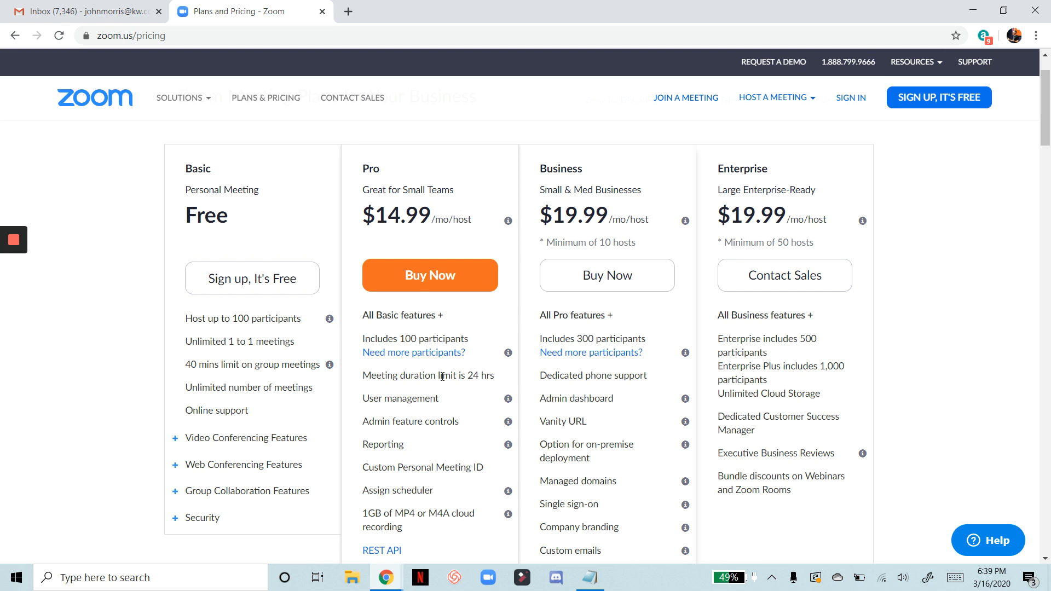
{"action": "scroll", "coordinate": [412, 375], "scroll_direction": "down", "scroll_amount": 1}
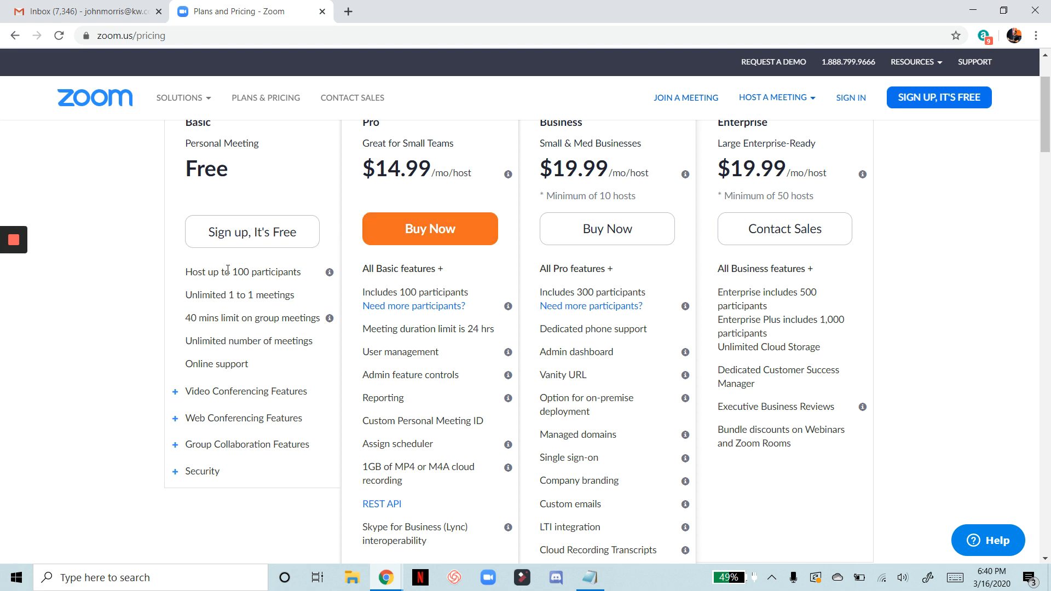
{"action": "left_click", "coordinate": [977, 97]}
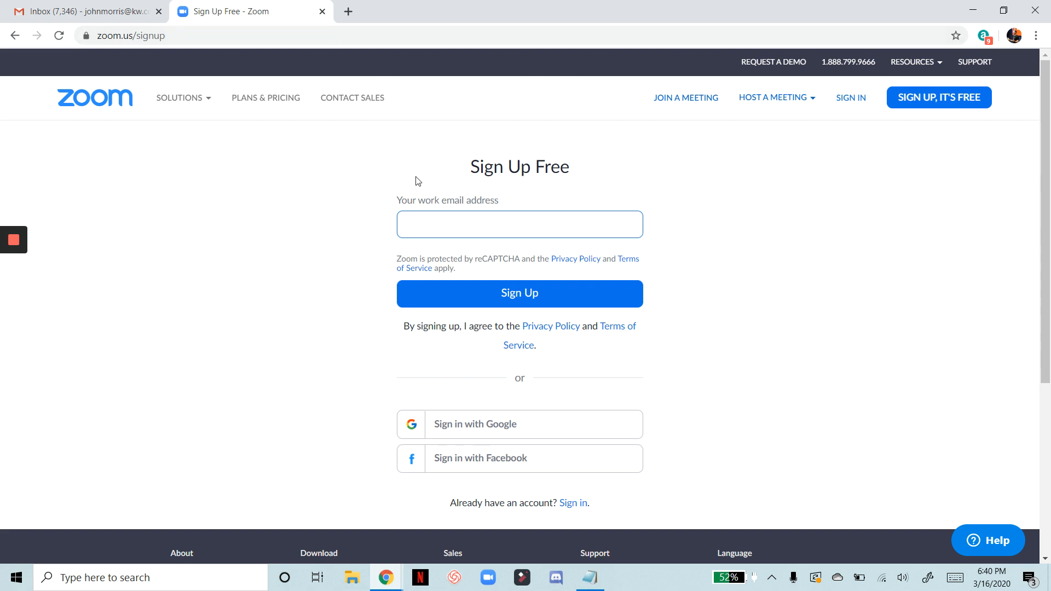
Switch to the Zoom desktop app, look through its Chat, Meetings and Contacts sections, and return to Home.
{"action": "left_click", "coordinate": [492, 579]}
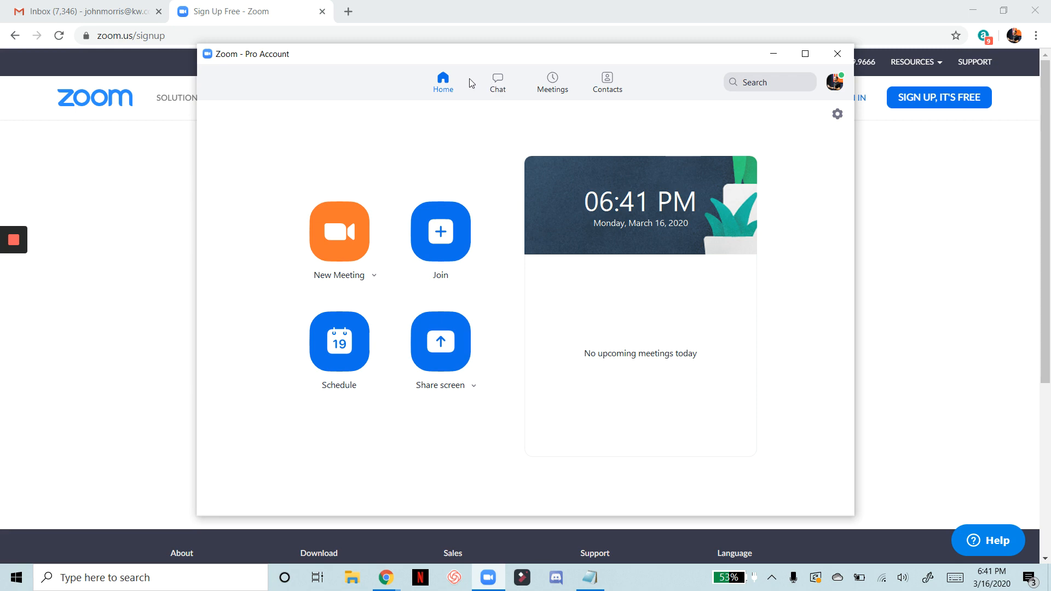
{"action": "left_click", "coordinate": [501, 82]}
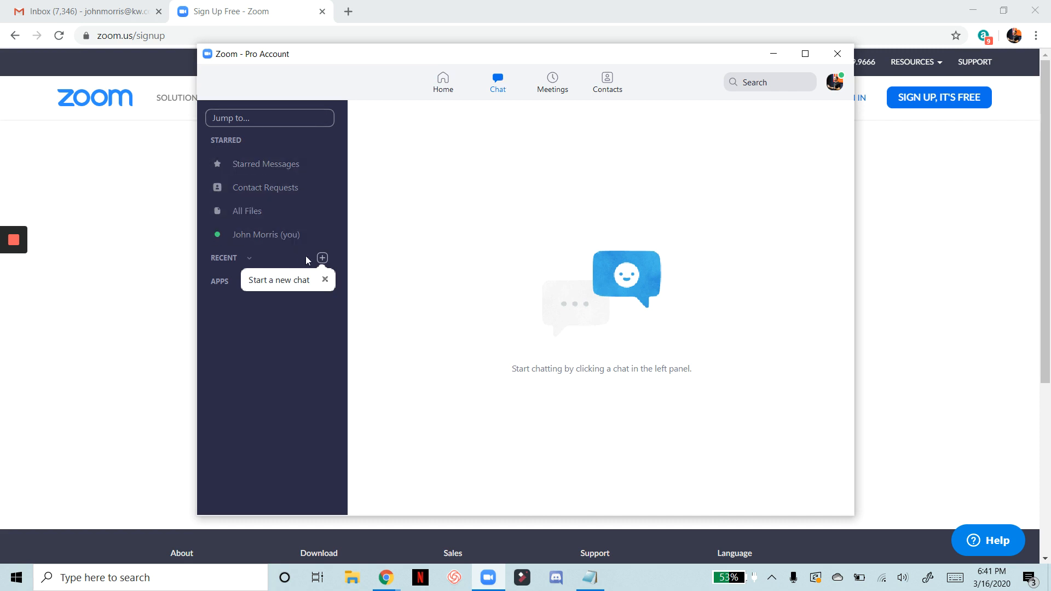
{"action": "left_click", "coordinate": [552, 80]}
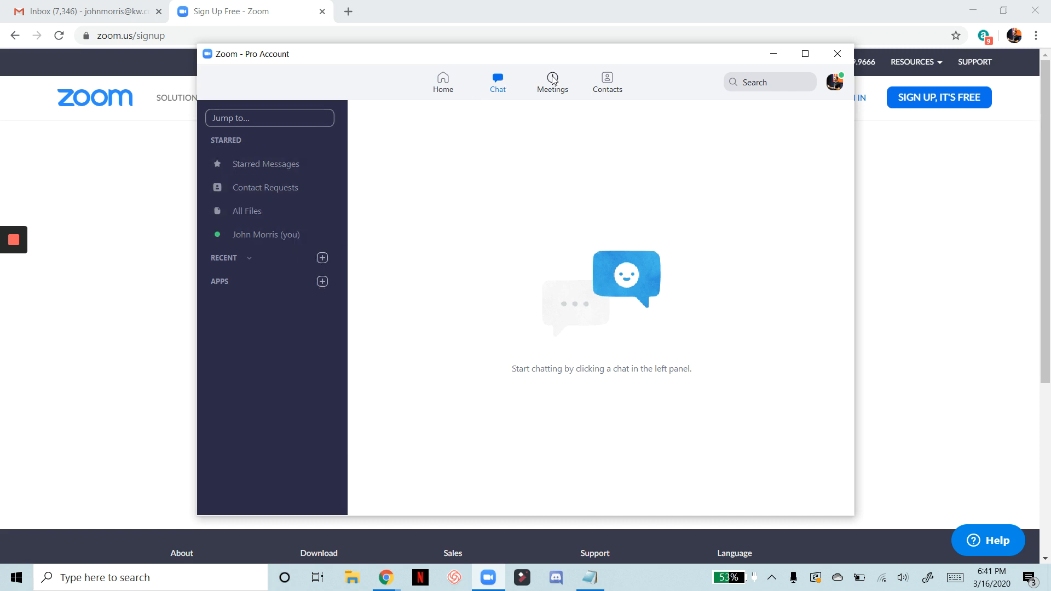
{"action": "left_click", "coordinate": [606, 79]}
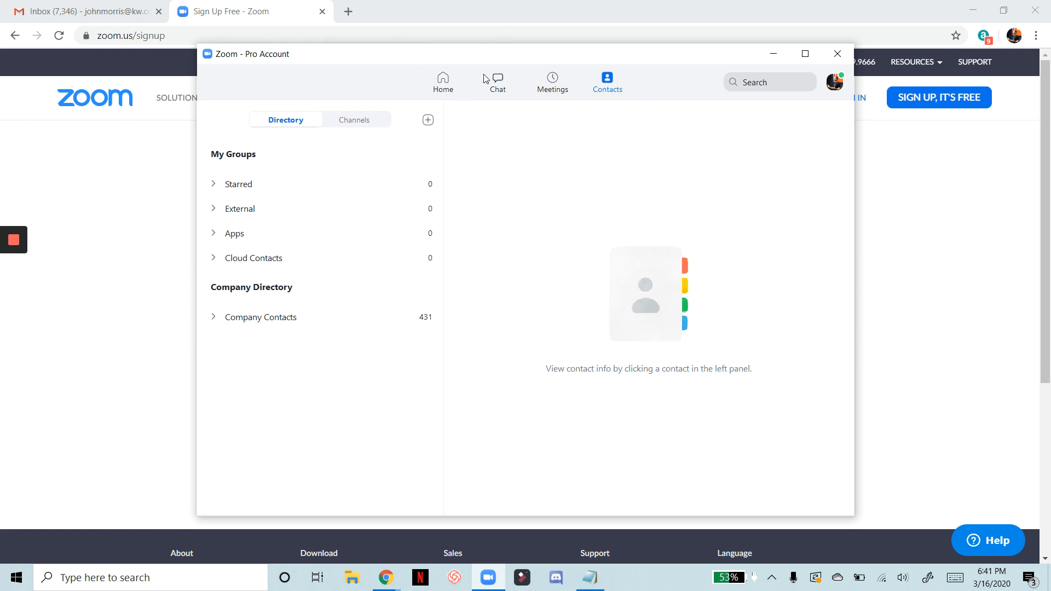
{"action": "left_click", "coordinate": [444, 86]}
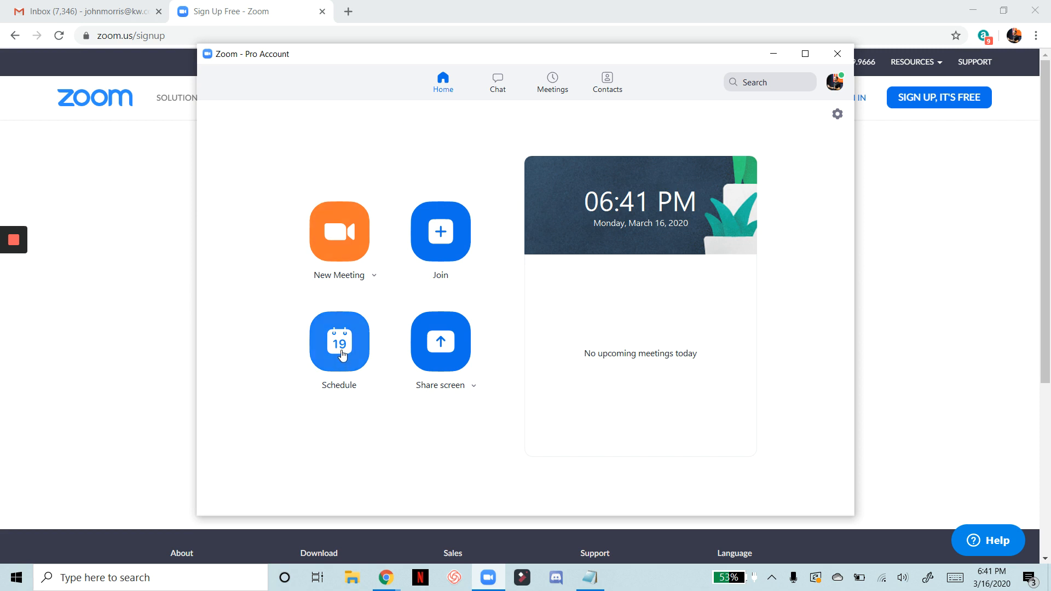
Start scheduling a meeting and set its topic to the host's first name followed by "'s Zoom Training".
{"action": "left_click", "coordinate": [340, 353]}
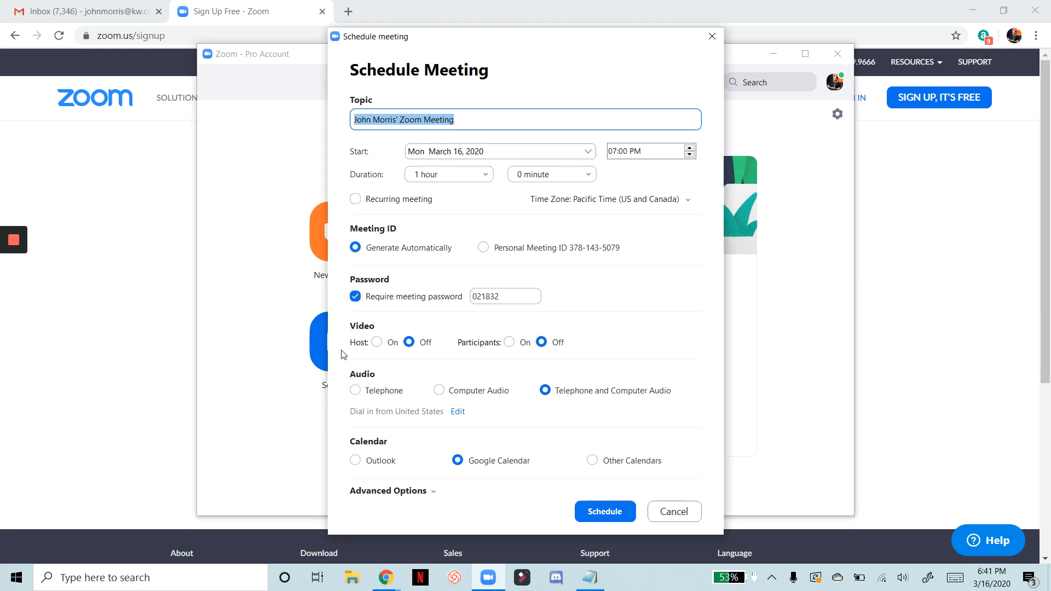
{"action": "key", "text": "BackSpace"}
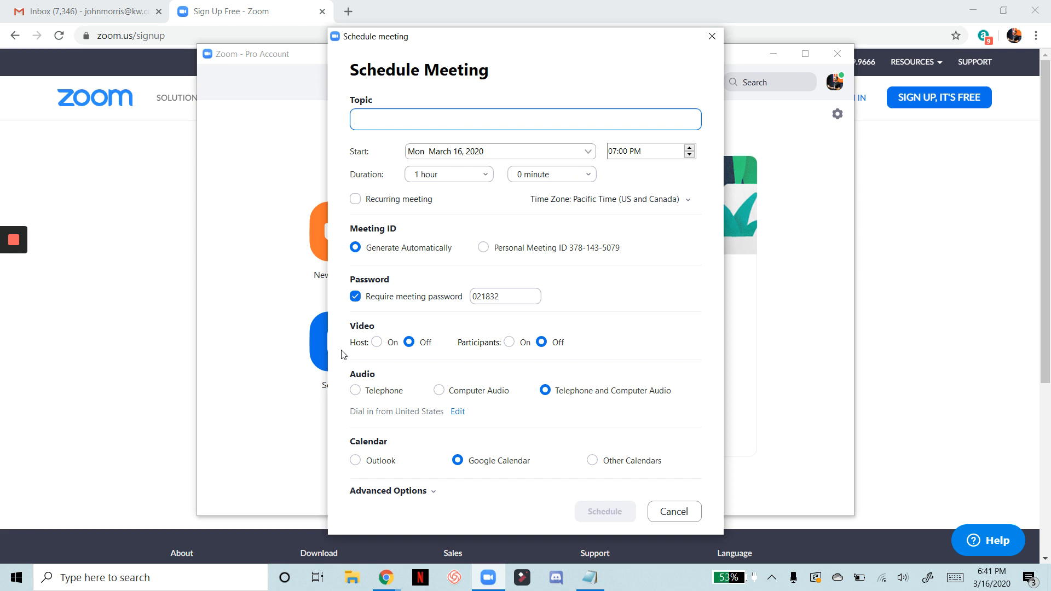
{"action": "type", "text": "John"}
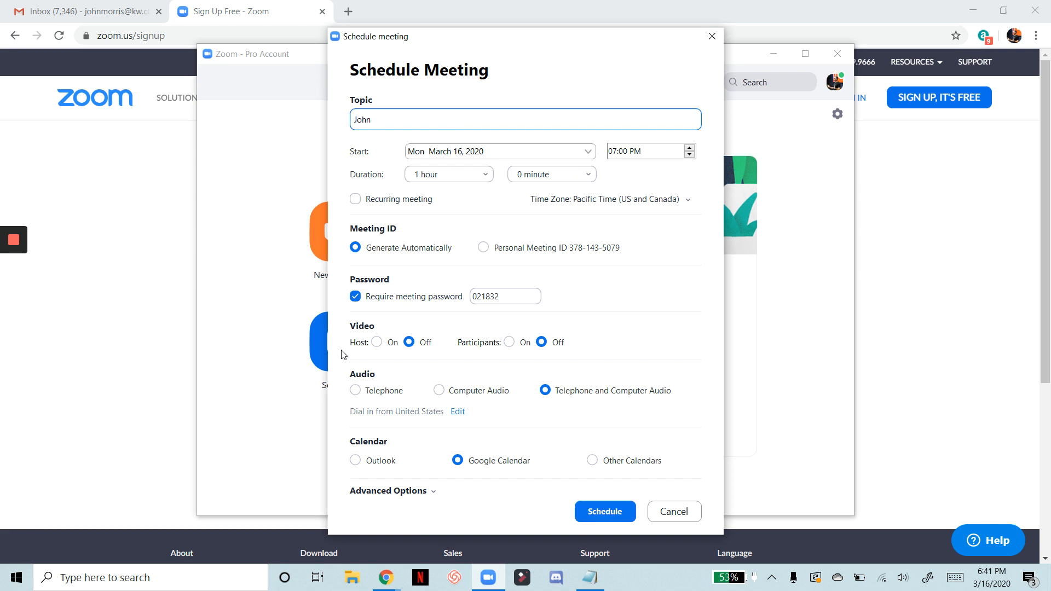
{"action": "type", "text": "'s Zoom Training"}
Set the meeting to start on Tuesday, March 17, 2020 at 12:00 PM with a 1-hour duration, leaving it non-recurring.
{"action": "left_click", "coordinate": [493, 156]}
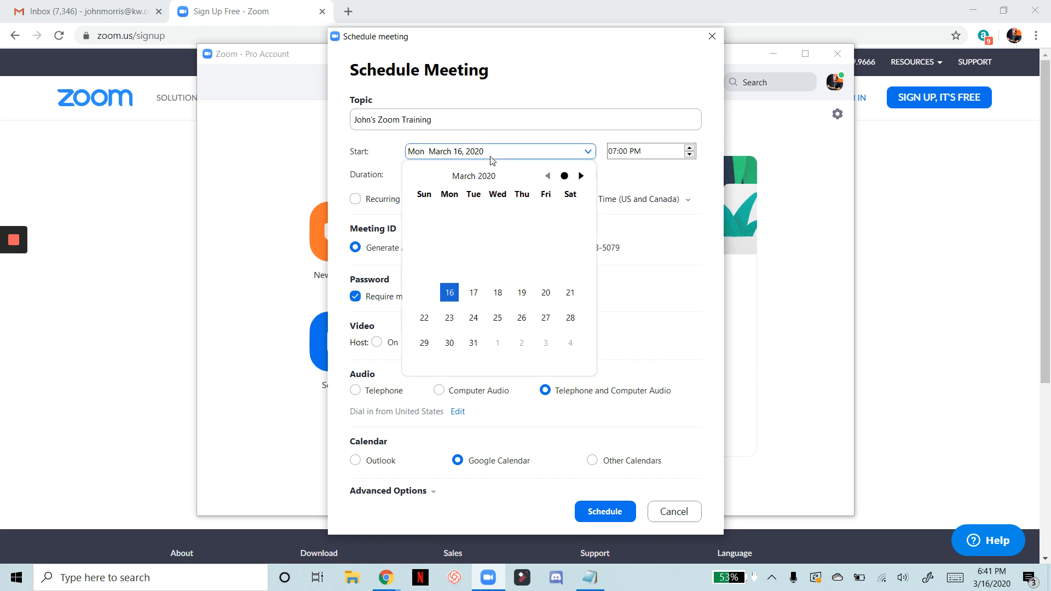
{"action": "left_click", "coordinate": [472, 292]}
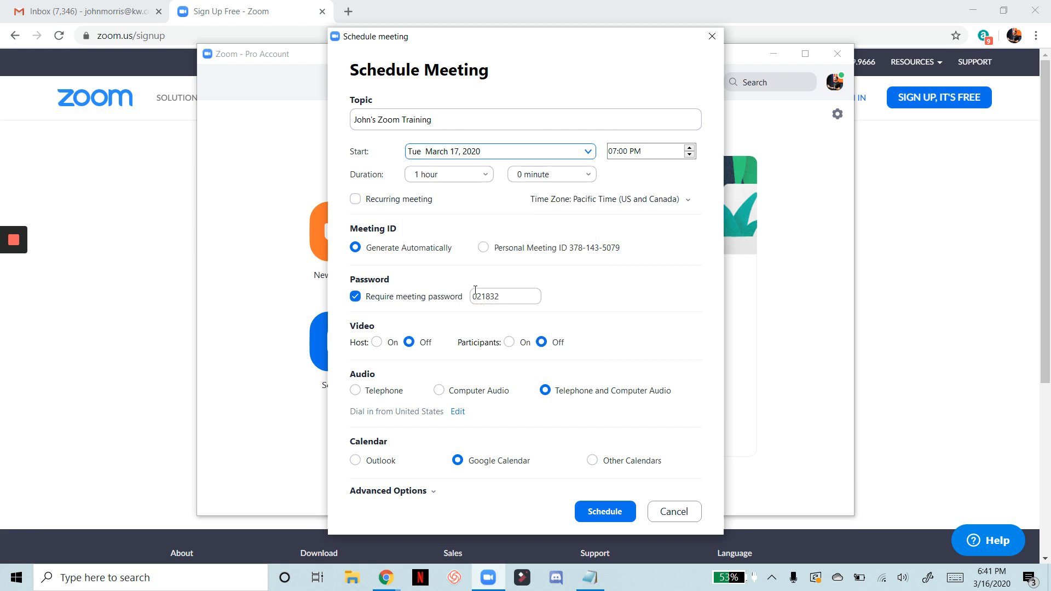
{"action": "left_click", "coordinate": [689, 155]}
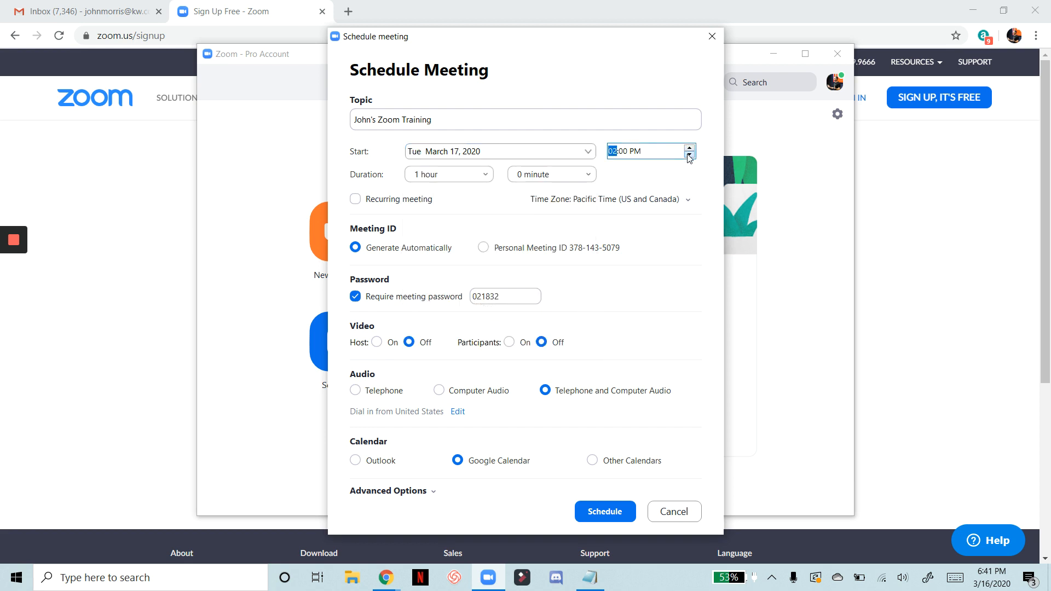
{"action": "left_click", "coordinate": [689, 155]}
{"action": "left_click", "coordinate": [452, 178]}
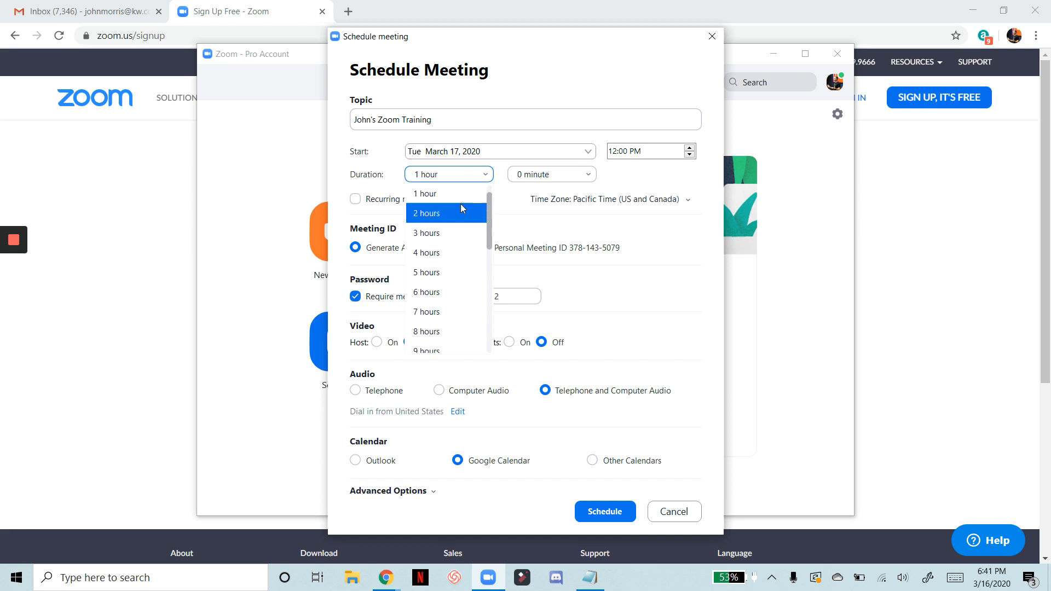
{"action": "left_click", "coordinate": [461, 201]}
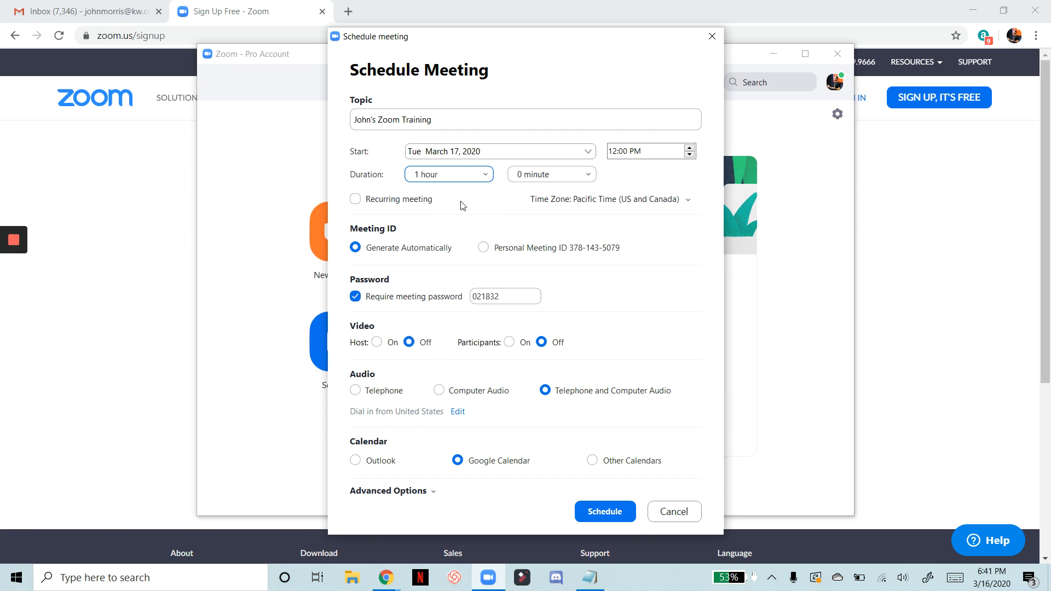
{"action": "left_click", "coordinate": [355, 199]}
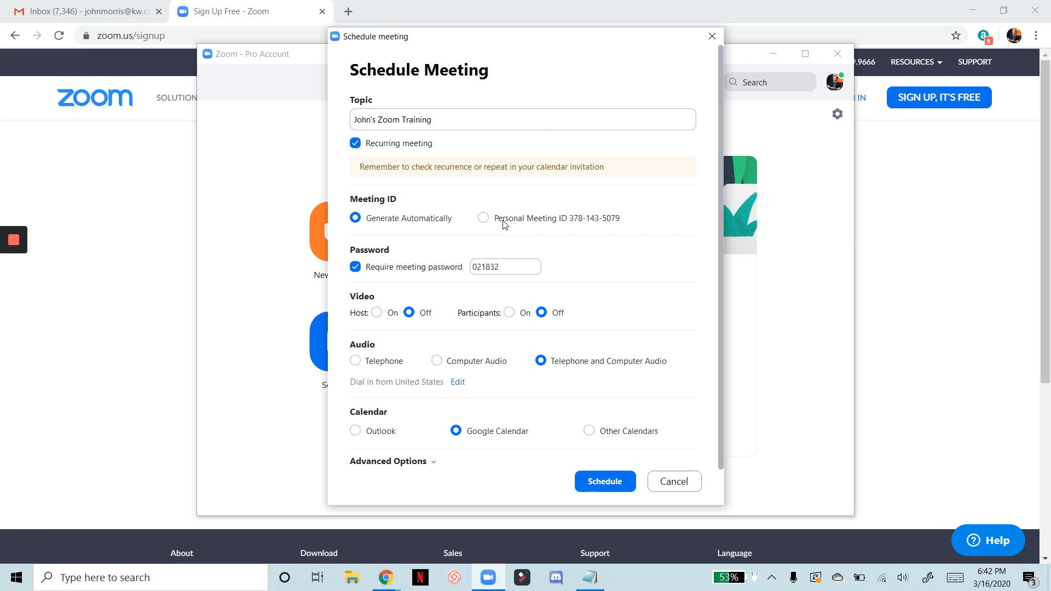
{"action": "left_click", "coordinate": [355, 143]}
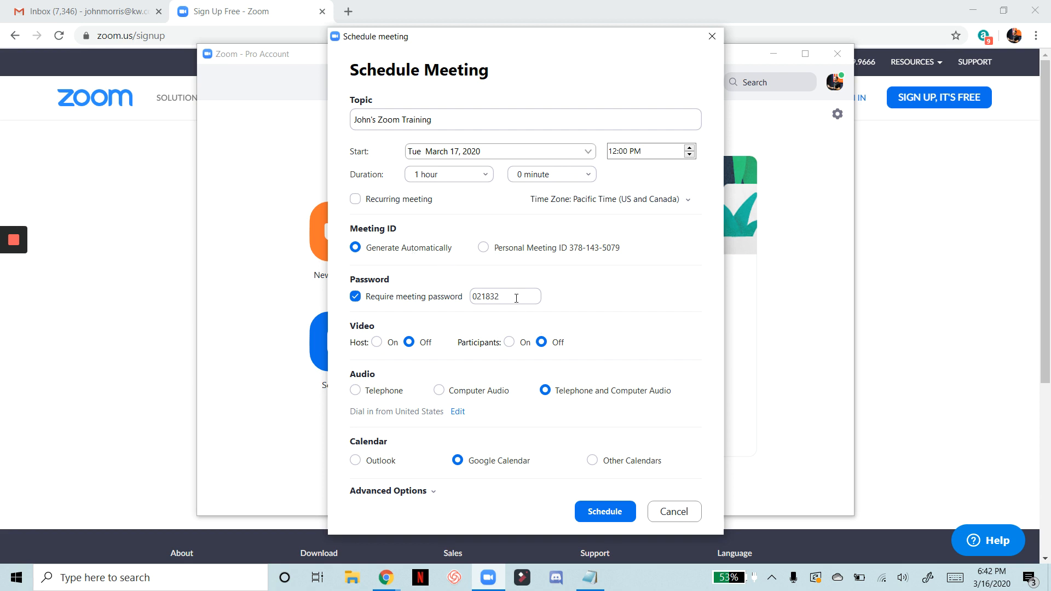
Remove the meeting password requirement and turn video on for both participants and host.
{"action": "left_click", "coordinate": [354, 299]}
{"action": "left_click", "coordinate": [508, 342]}
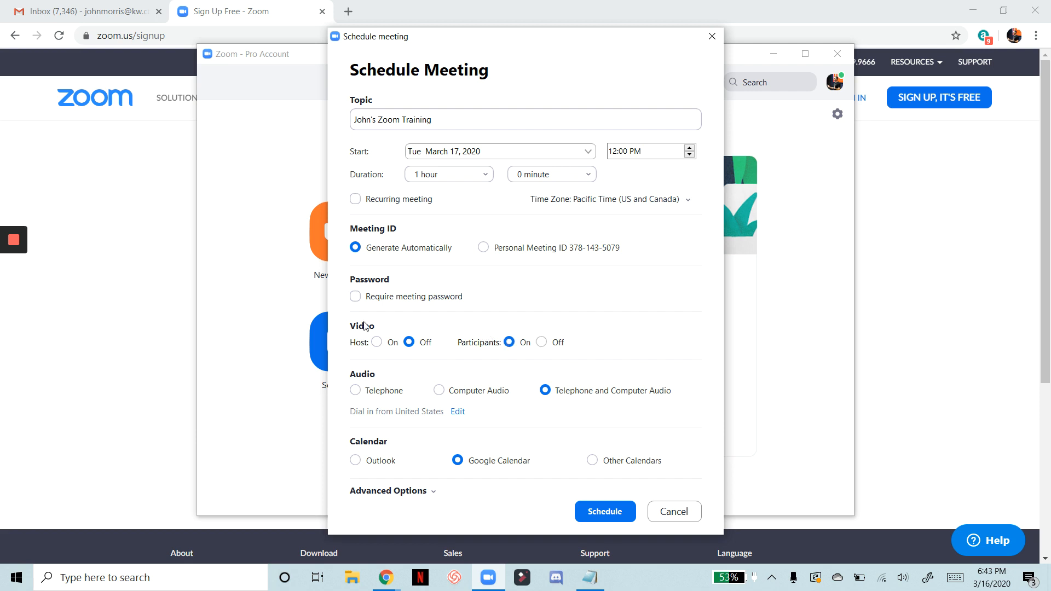
{"action": "left_click", "coordinate": [377, 342]}
Enable automatic local recording of the meeting in the advanced options.
{"action": "left_click", "coordinate": [413, 493]}
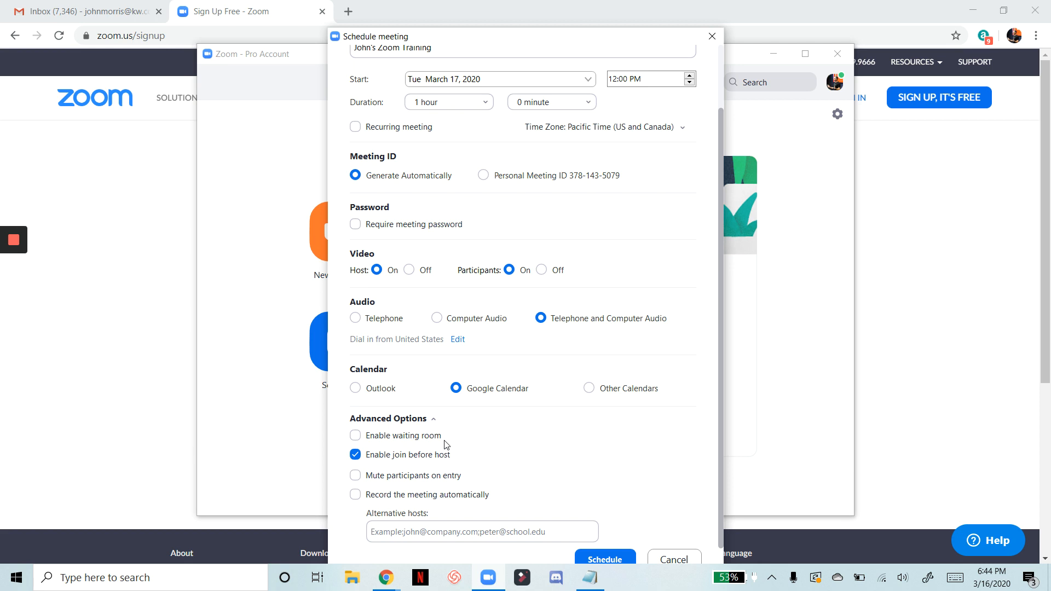
{"action": "left_click", "coordinate": [356, 495]}
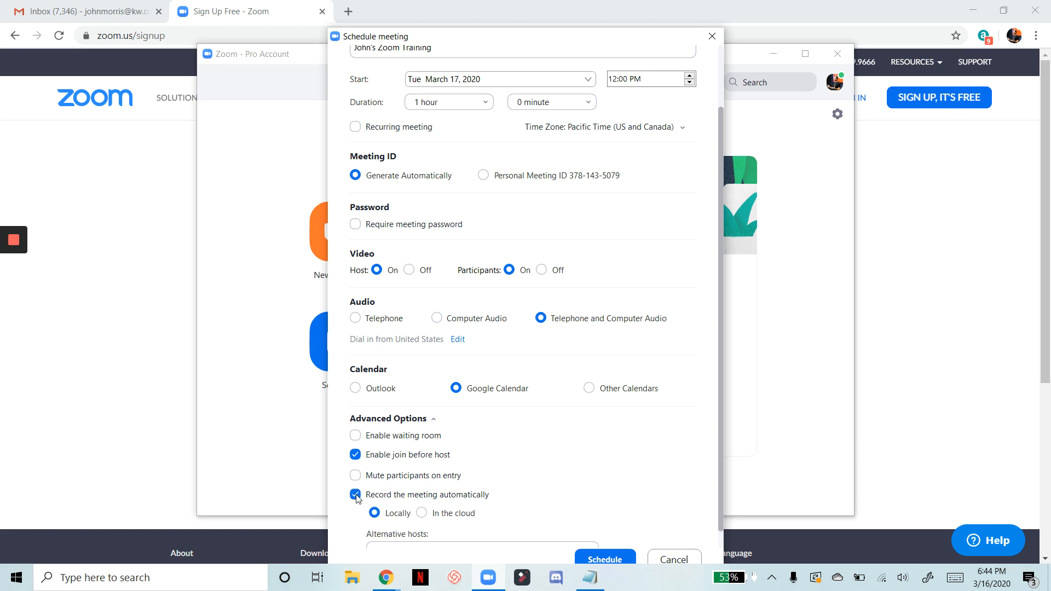
{"action": "scroll", "coordinate": [459, 486], "scroll_direction": "down", "scroll_amount": 1}
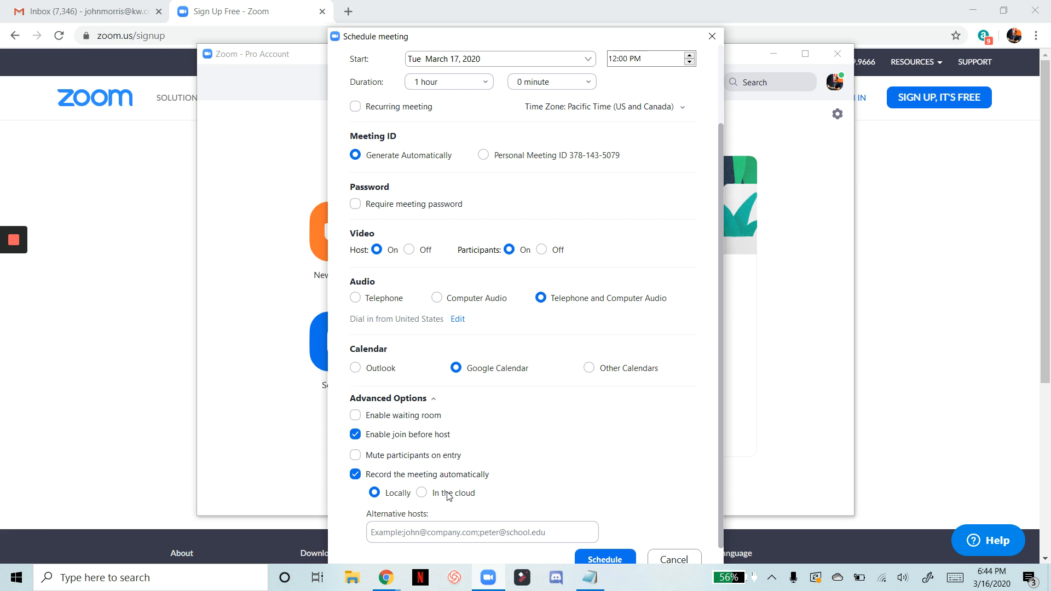
Schedule the meeting and authorize Zoom with the host's Google account to open its Google Calendar event.
{"action": "left_click", "coordinate": [607, 557]}
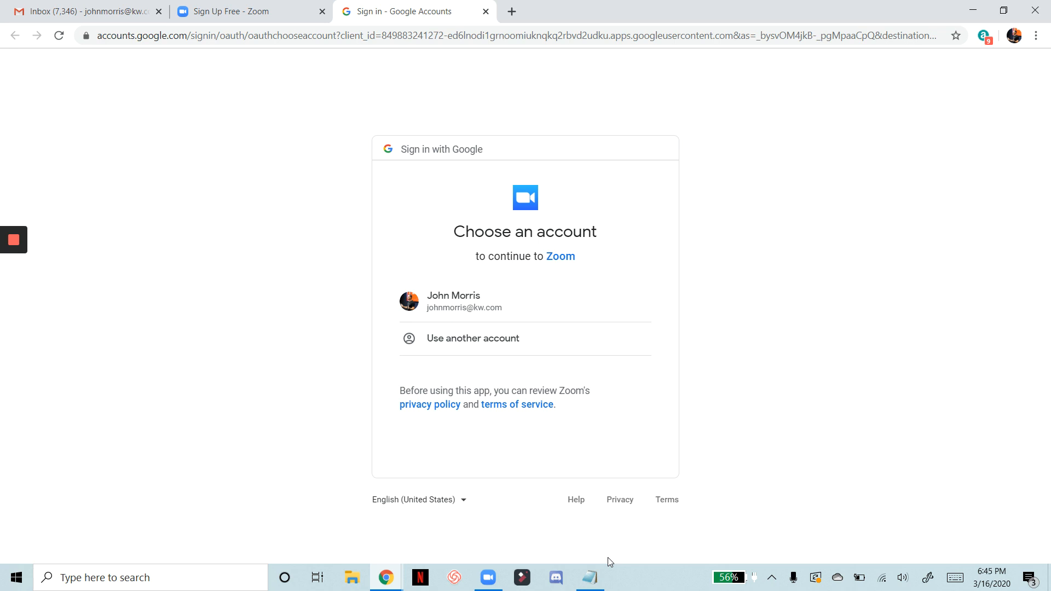
{"action": "left_click", "coordinate": [491, 298]}
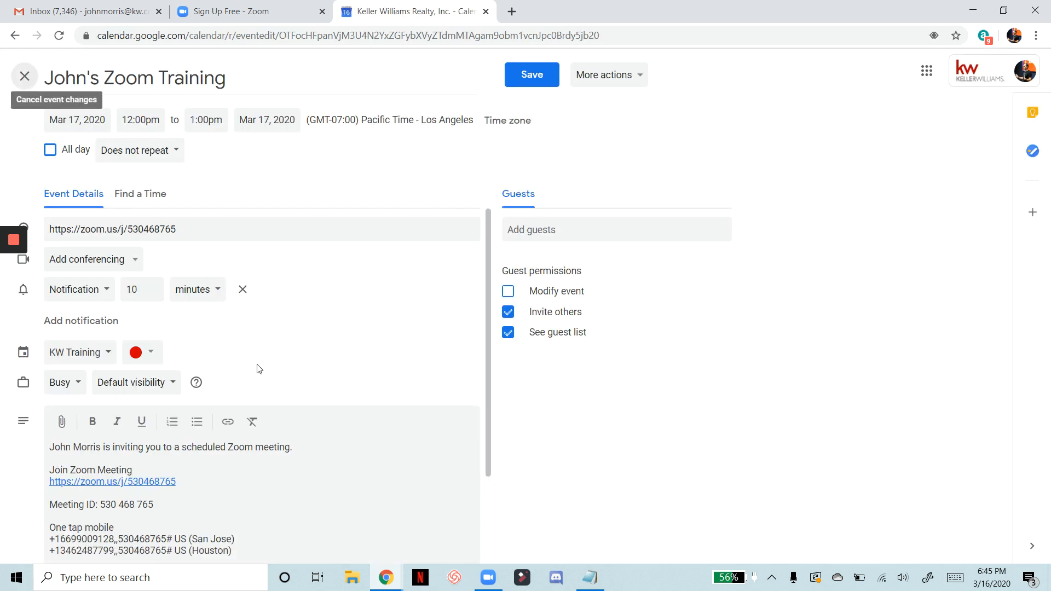
Review the calendar event's guest field and the join link and meeting ID in its description, and close the event without saving.
{"action": "scroll", "coordinate": [249, 323], "scroll_direction": "down", "scroll_amount": 1}
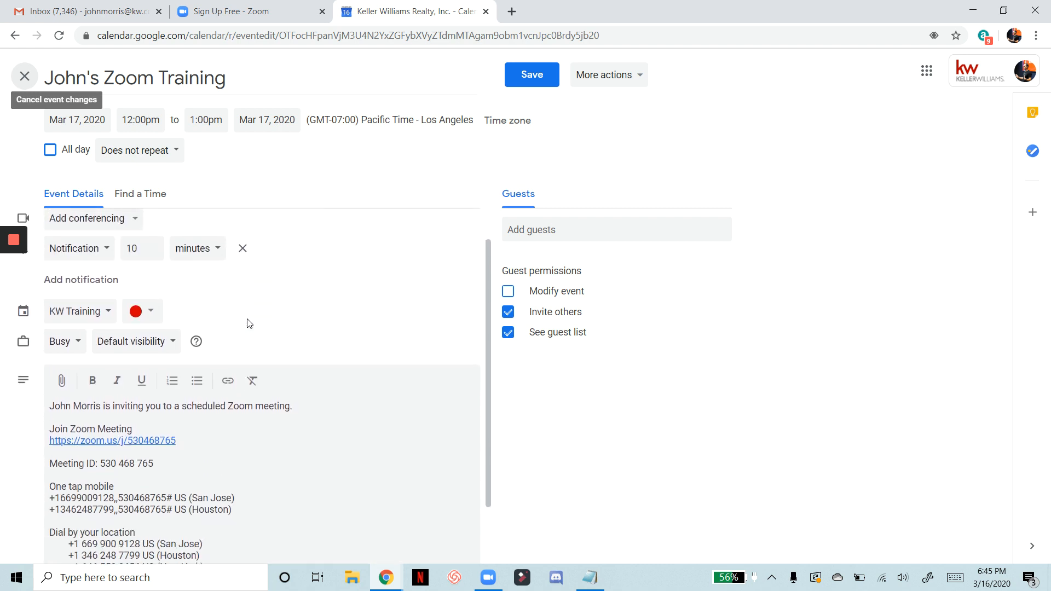
{"action": "scroll", "coordinate": [249, 323], "scroll_direction": "up", "scroll_amount": 1}
{"action": "left_click", "coordinate": [558, 227]}
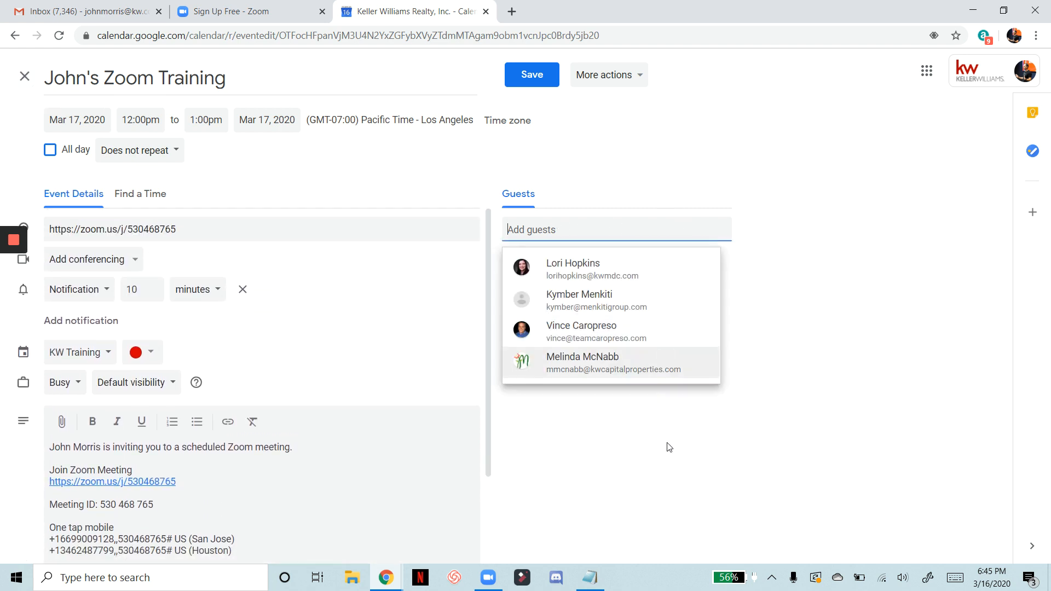
{"action": "left_click", "coordinate": [450, 181]}
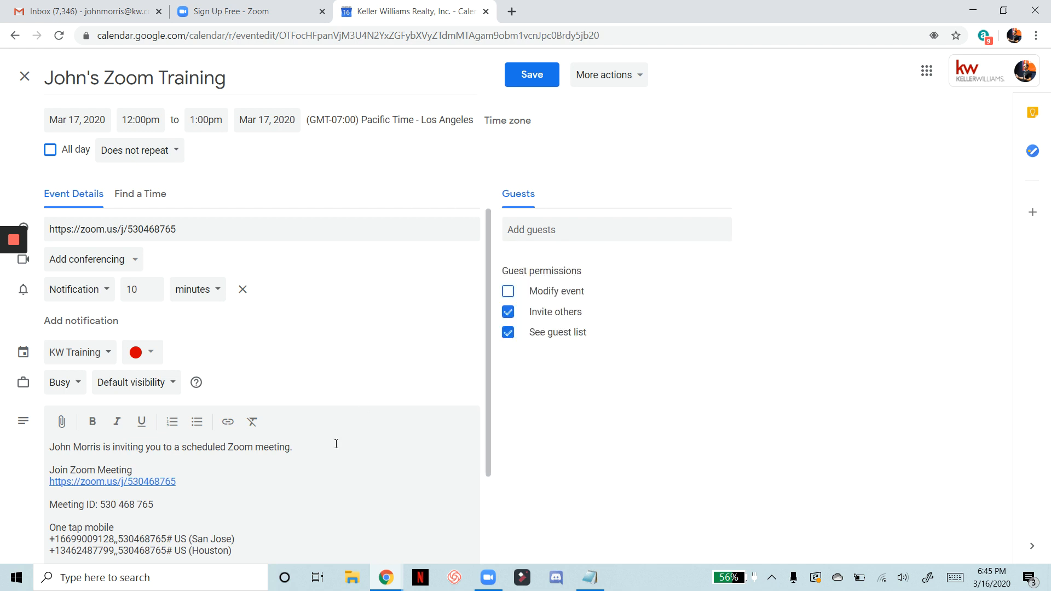
{"action": "scroll", "coordinate": [336, 444], "scroll_direction": "down", "scroll_amount": 2}
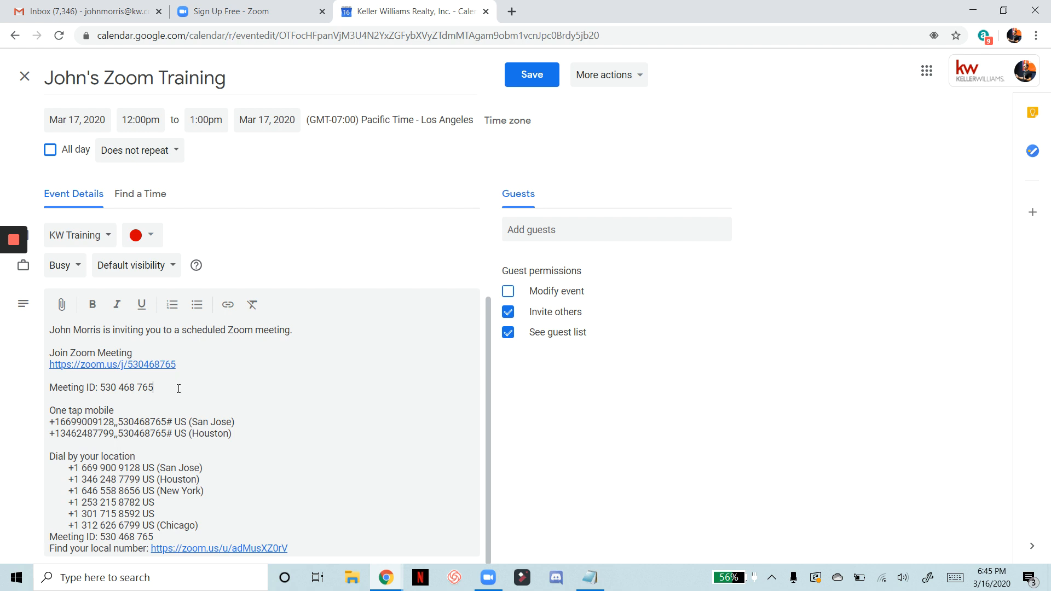
{"action": "left_click_drag", "start_coordinate": [178, 388], "coordinate": [48, 356]}
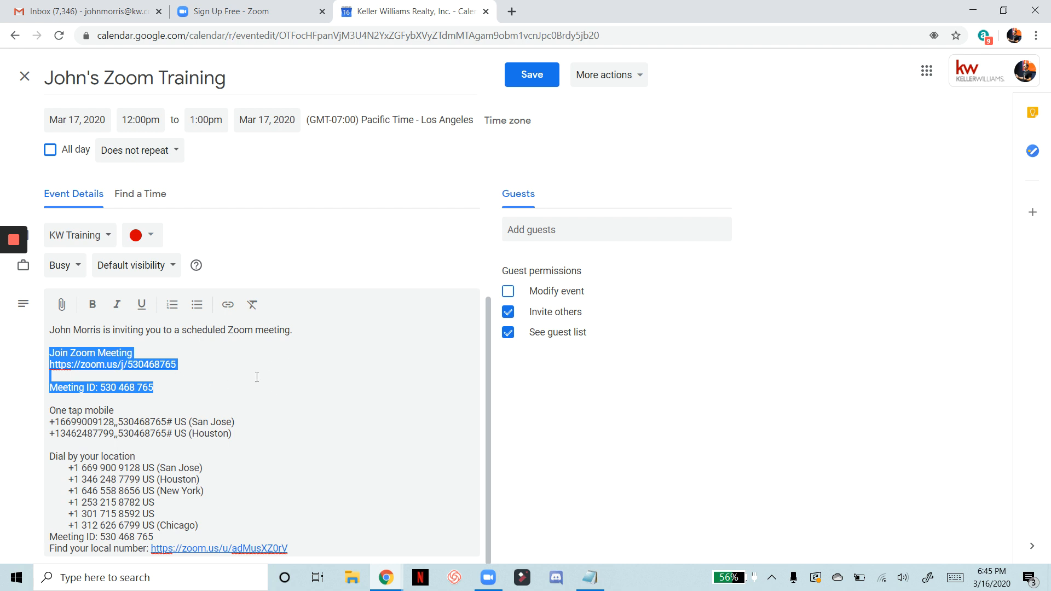
{"action": "left_click", "coordinate": [109, 390]}
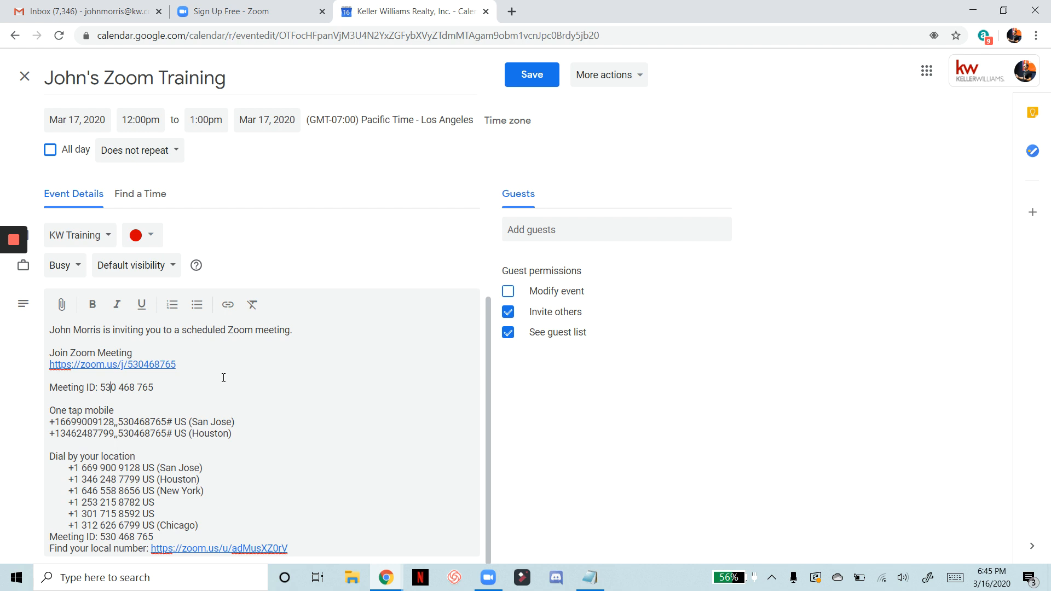
{"action": "left_click", "coordinate": [486, 11]}
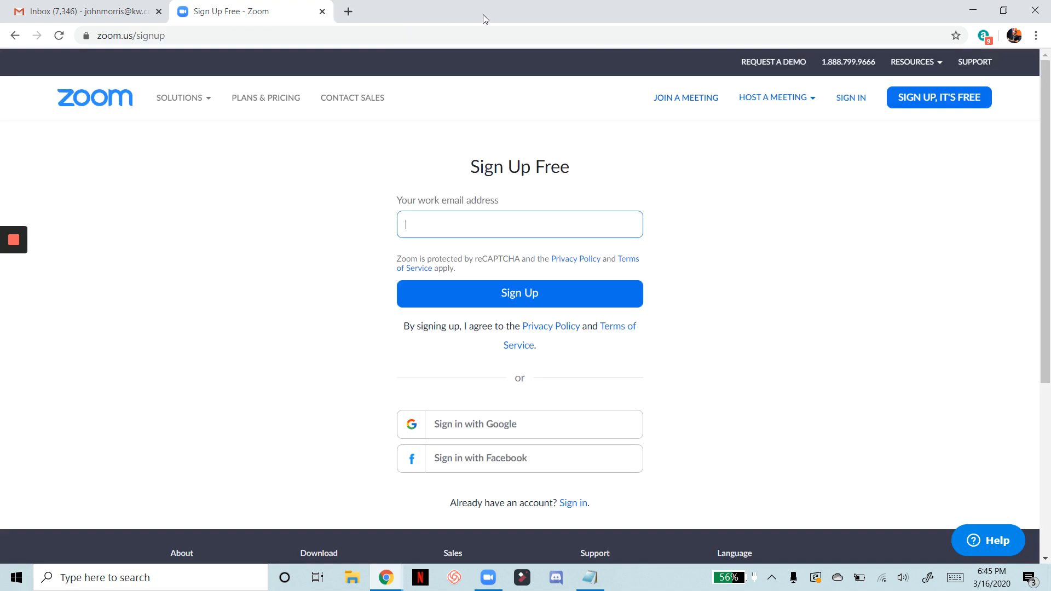
Switch to the Zoom desktop app, copy the scheduled training meeting's invitation, and select the join link in the displayed invitation text.
{"action": "left_click", "coordinate": [491, 578]}
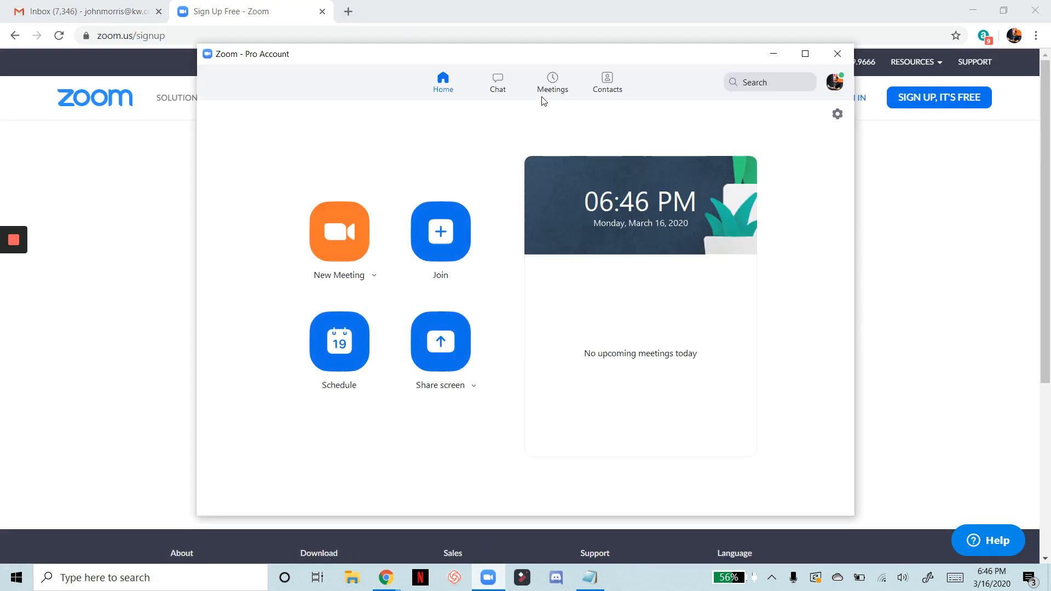
{"action": "left_click", "coordinate": [553, 81]}
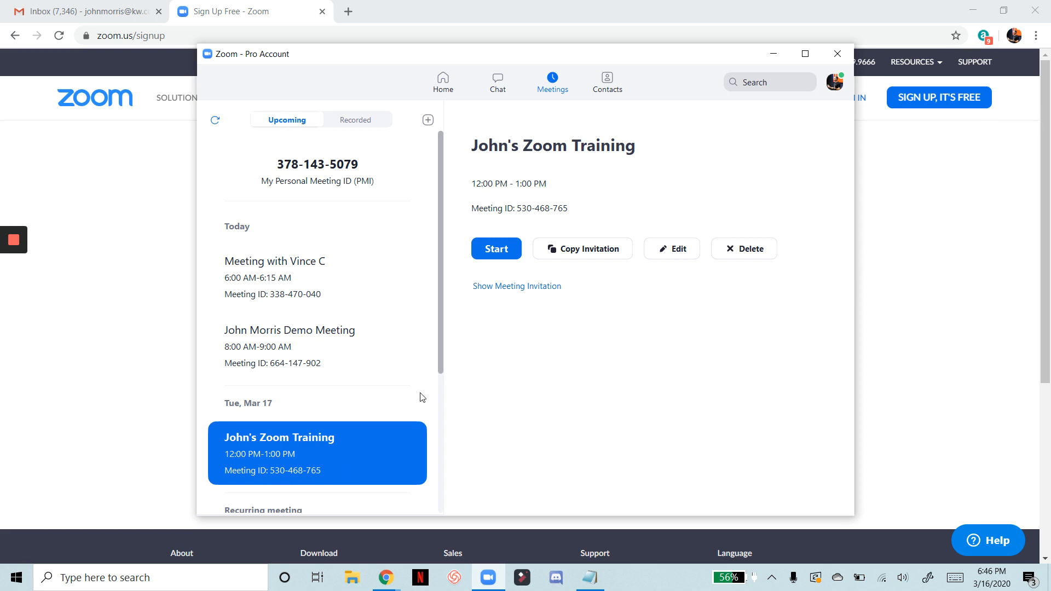
{"action": "left_click", "coordinate": [566, 253]}
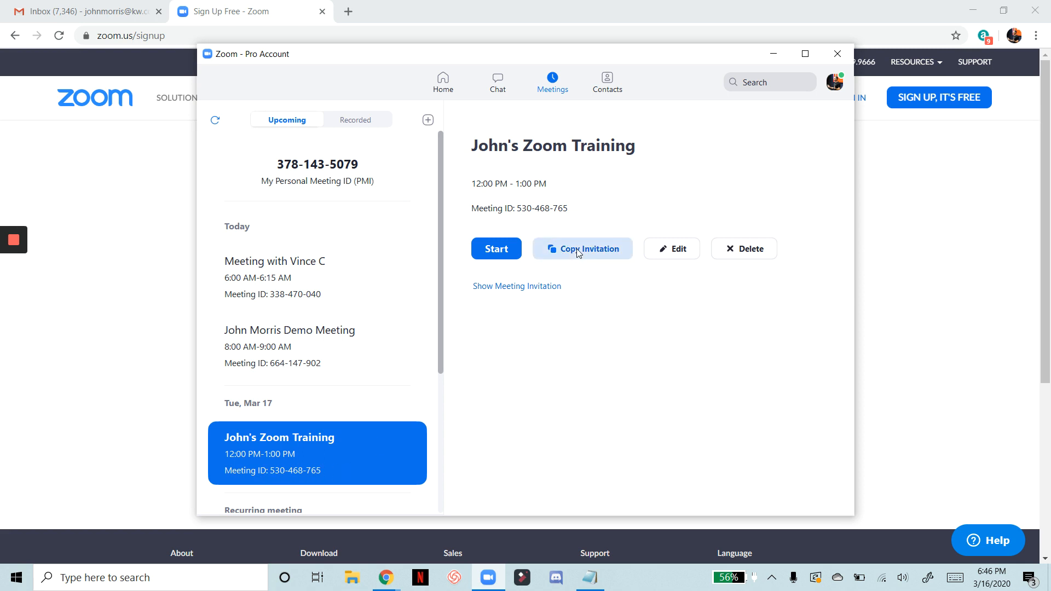
{"action": "left_click", "coordinate": [532, 293]}
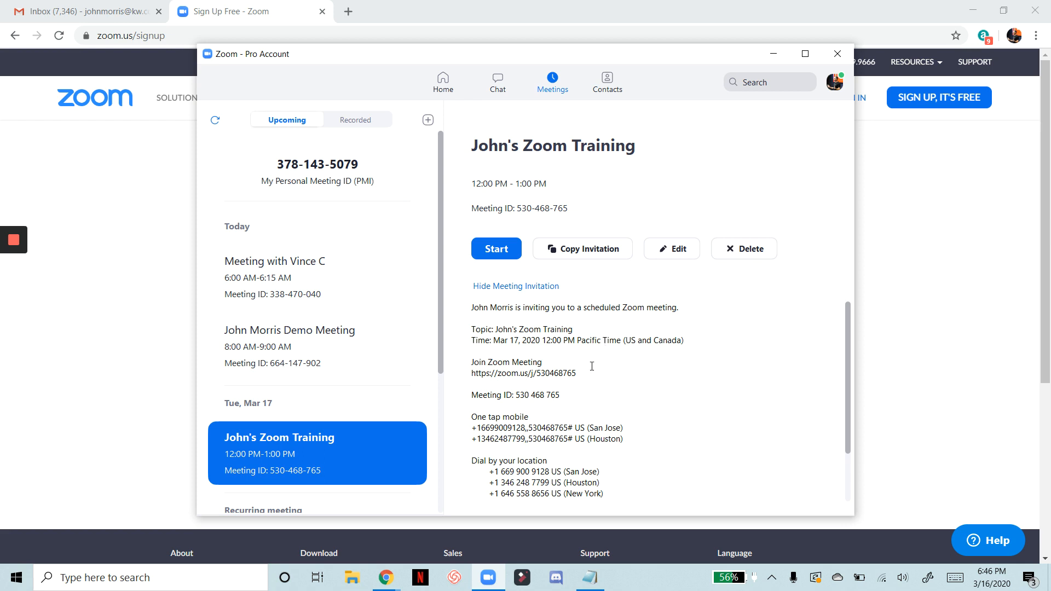
{"action": "left_click_drag", "start_coordinate": [592, 370], "coordinate": [469, 372]}
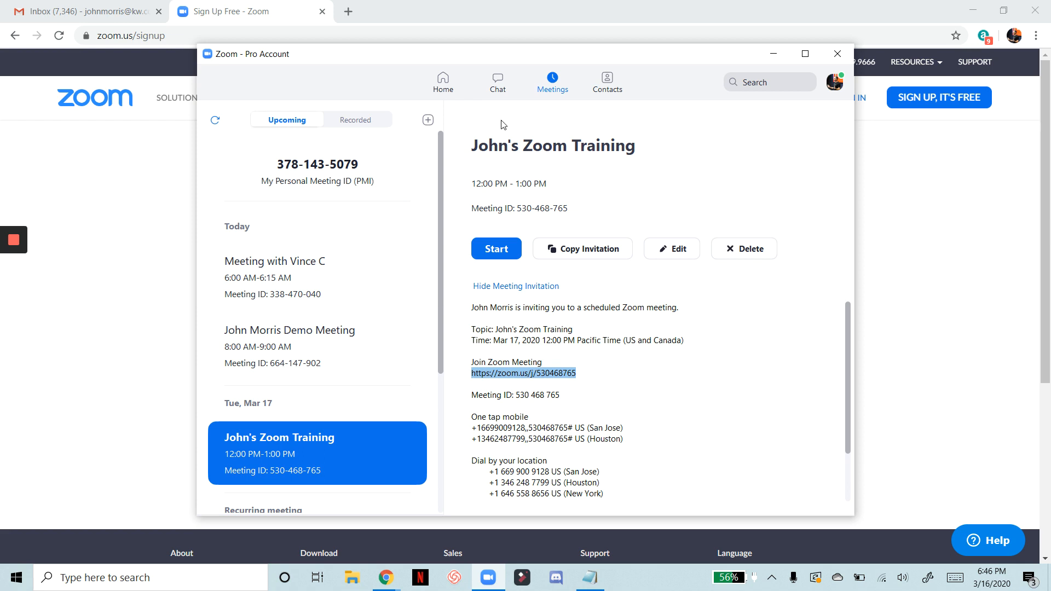
Start the scheduled training meeting with computer audio in a maximized window, and turn off the host's video.
{"action": "left_click", "coordinate": [442, 81]}
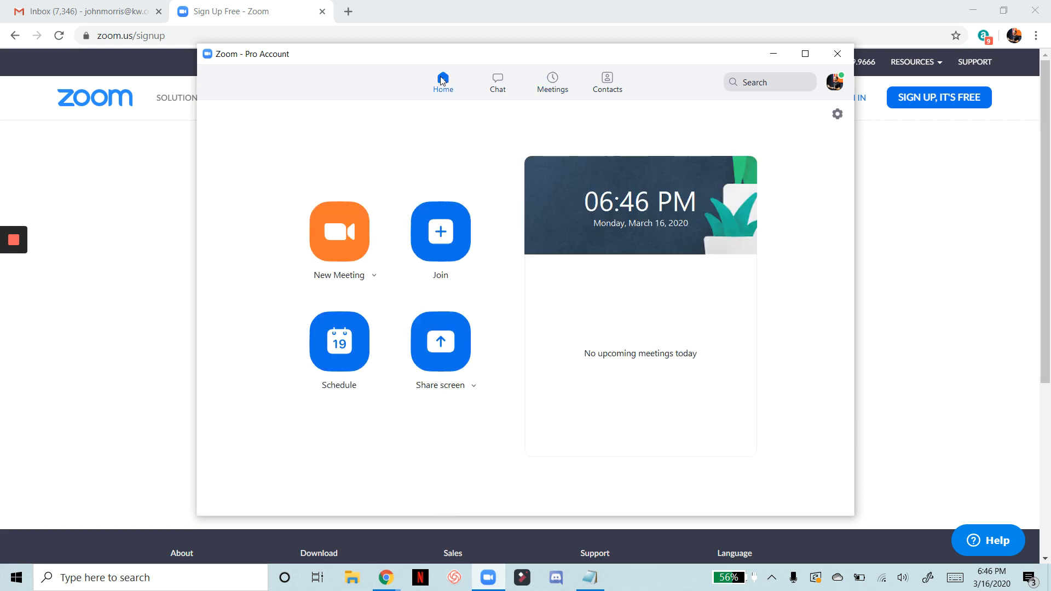
{"action": "left_click", "coordinate": [551, 89]}
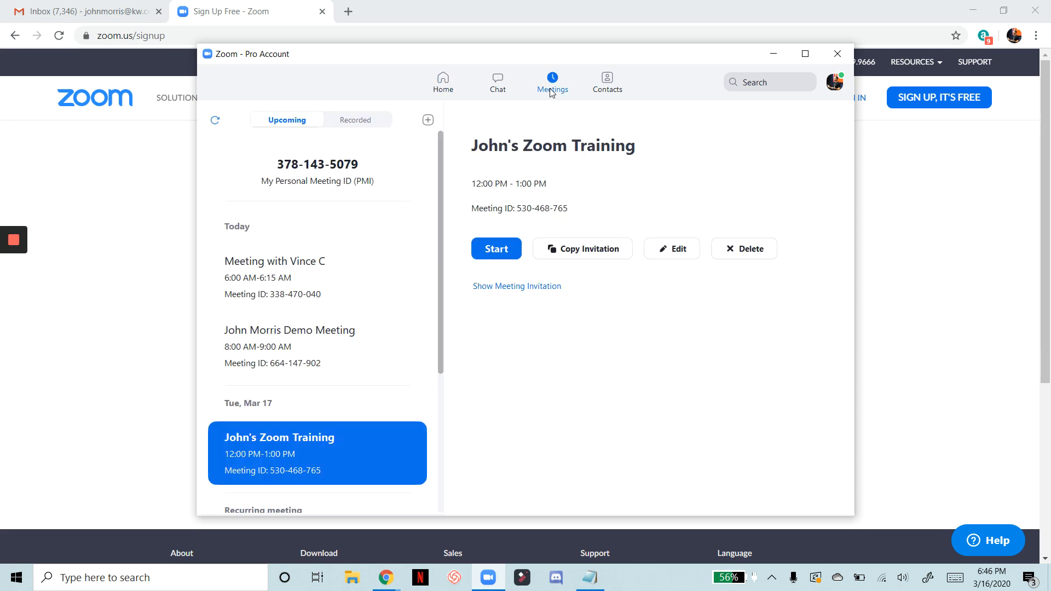
{"action": "left_click", "coordinate": [493, 255]}
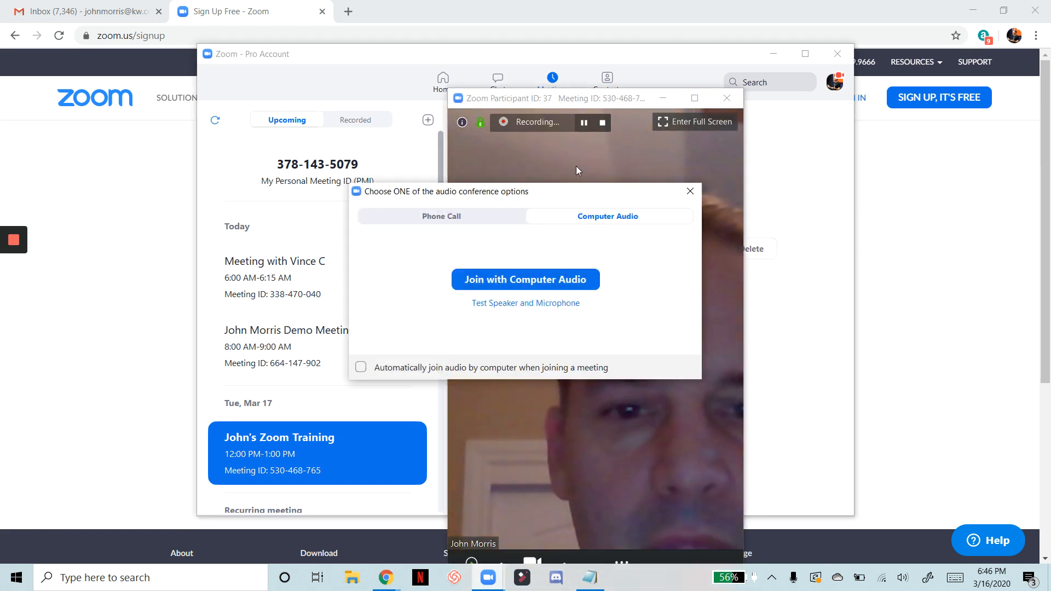
{"action": "left_click", "coordinate": [540, 283]}
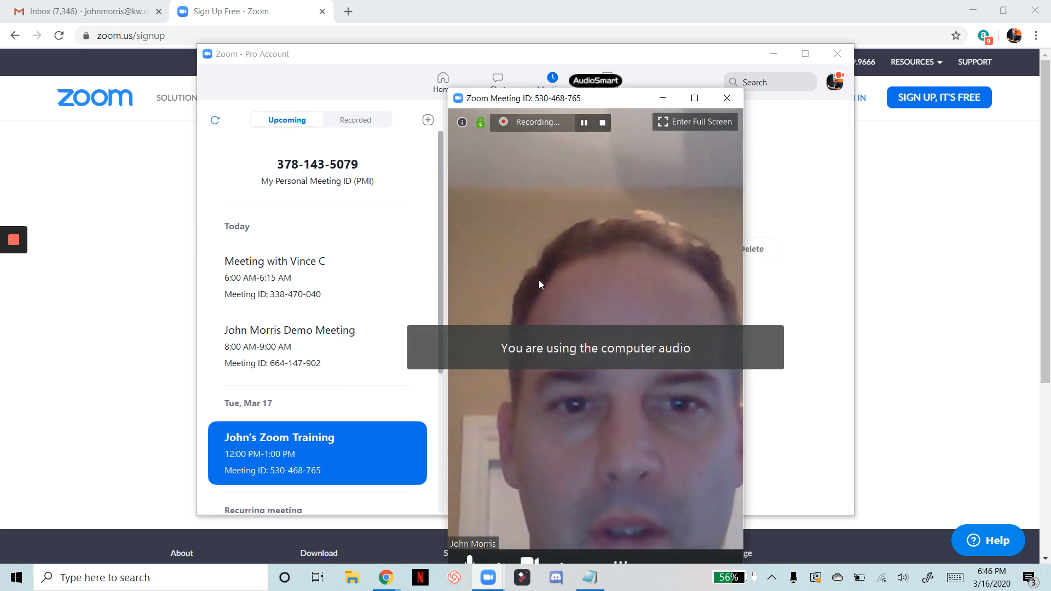
{"action": "left_click", "coordinate": [691, 99]}
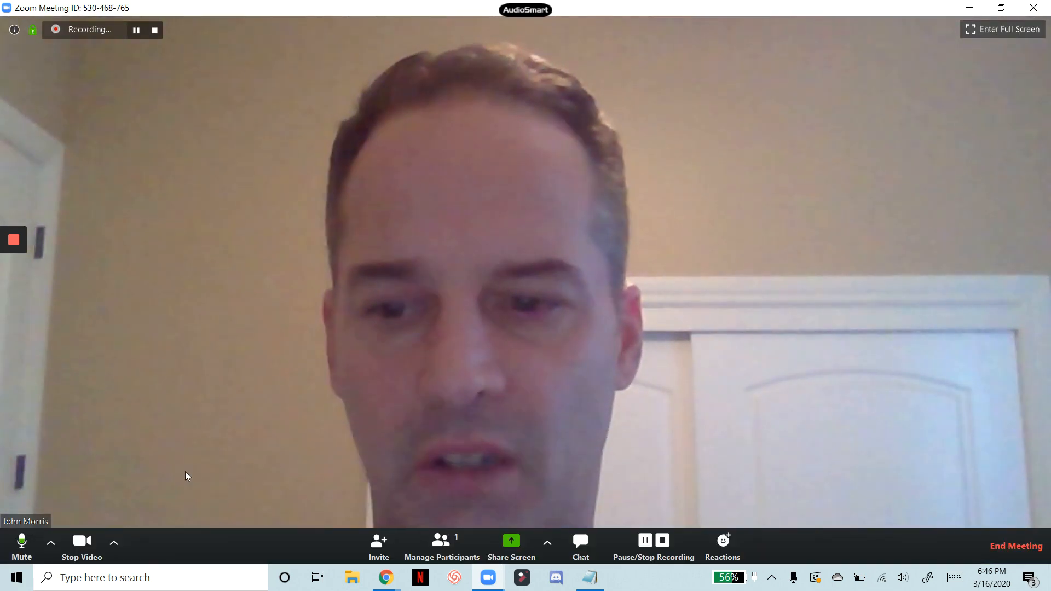
{"action": "left_click", "coordinate": [79, 544]}
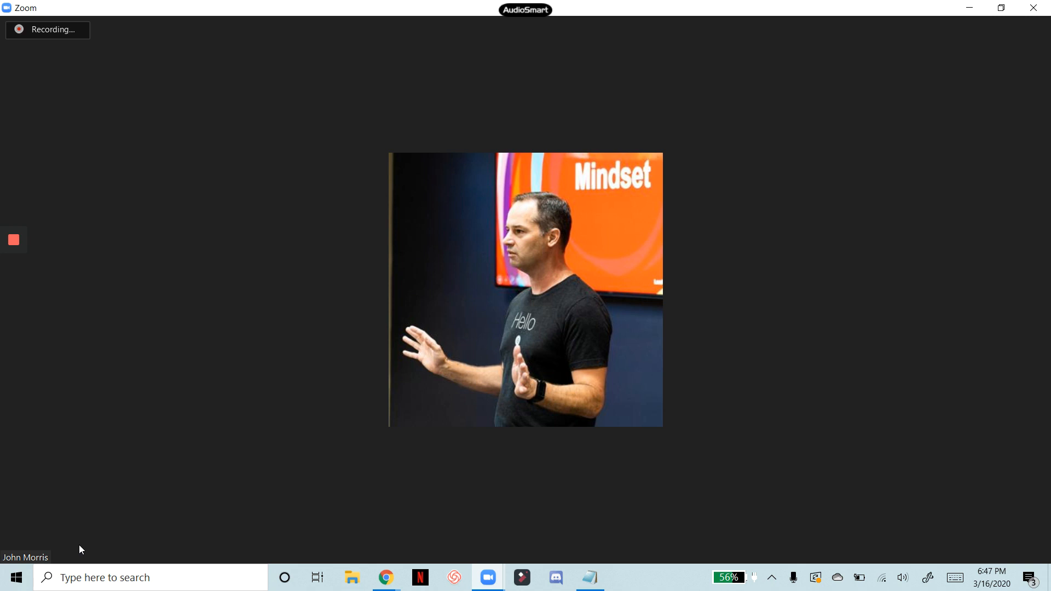
{"action": "mouse_move", "coordinate": [188, 466]}
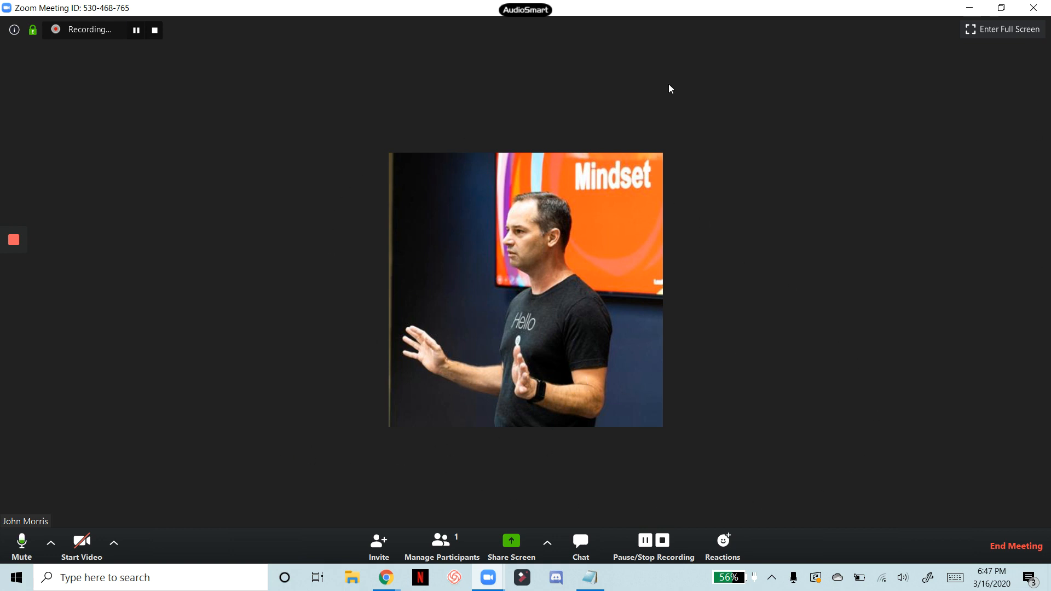
Review the contact and email options for inviting people, and open the participants list to examine the host's status indicators.
{"action": "left_click", "coordinate": [377, 541]}
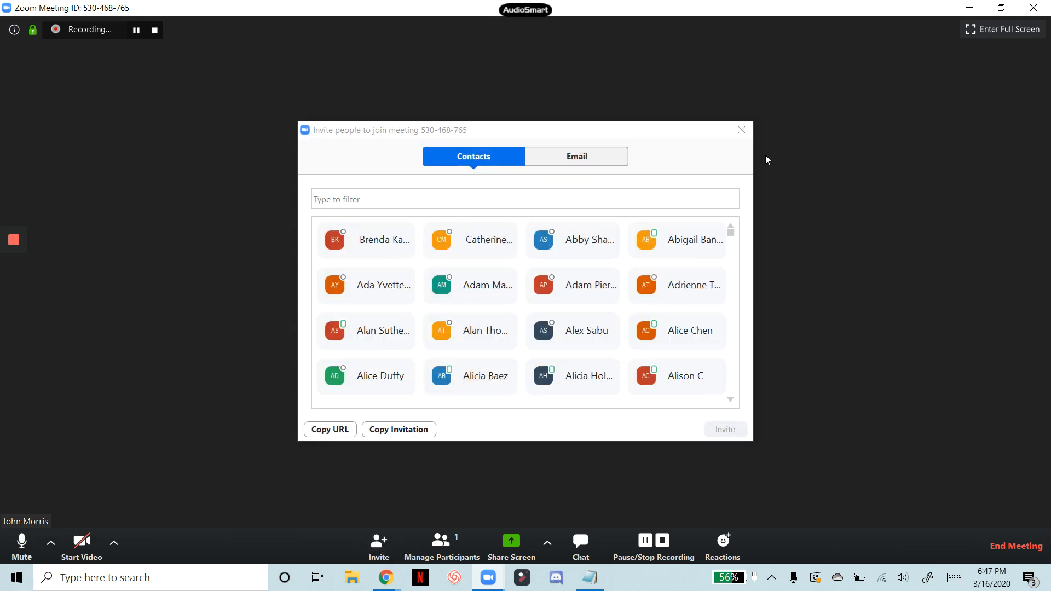
{"action": "left_click", "coordinate": [603, 160]}
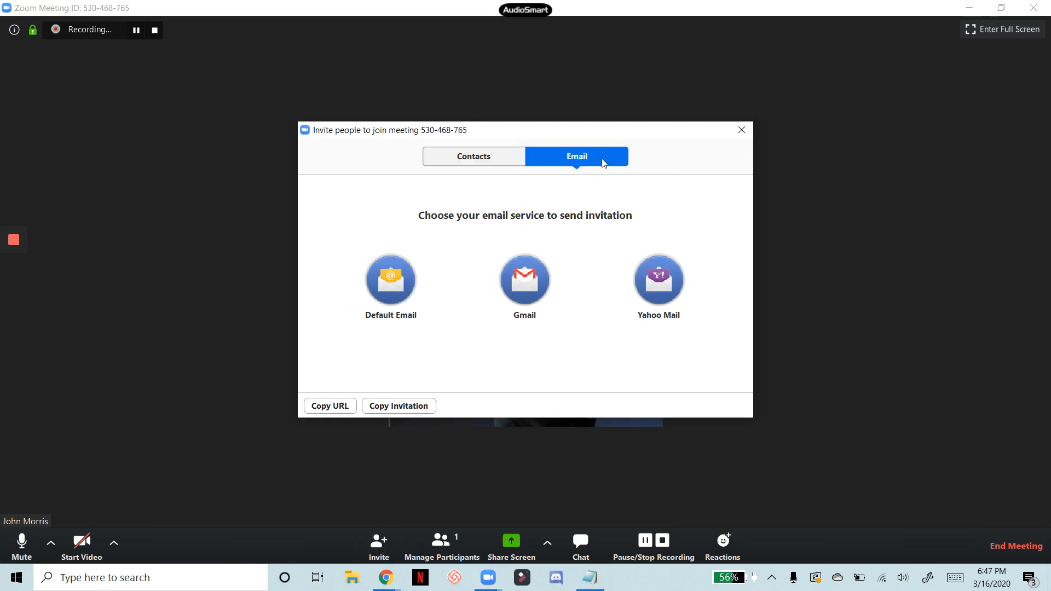
{"action": "left_click", "coordinate": [740, 131]}
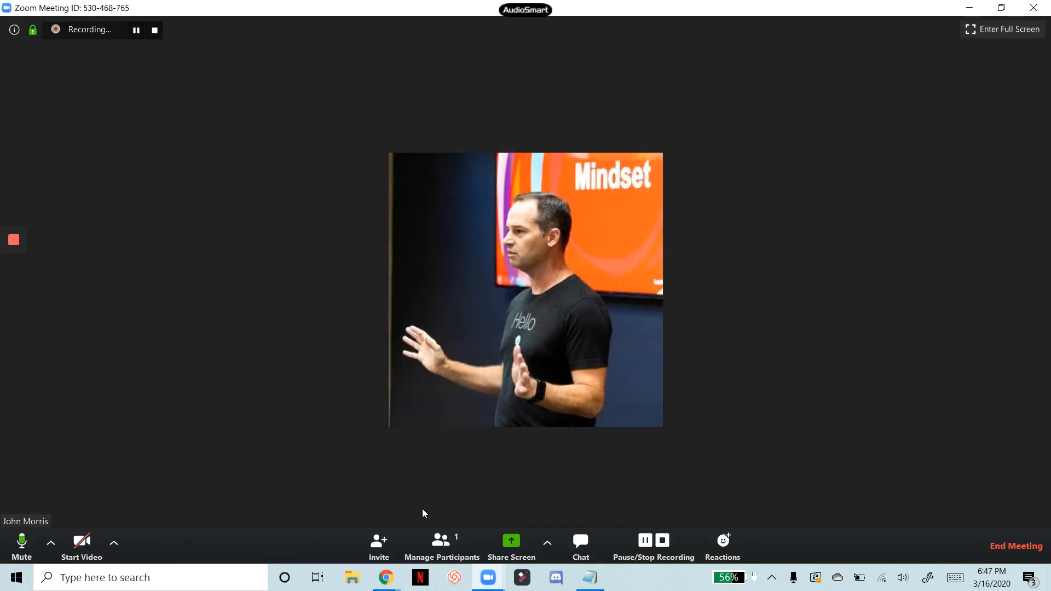
{"action": "left_click", "coordinate": [446, 538]}
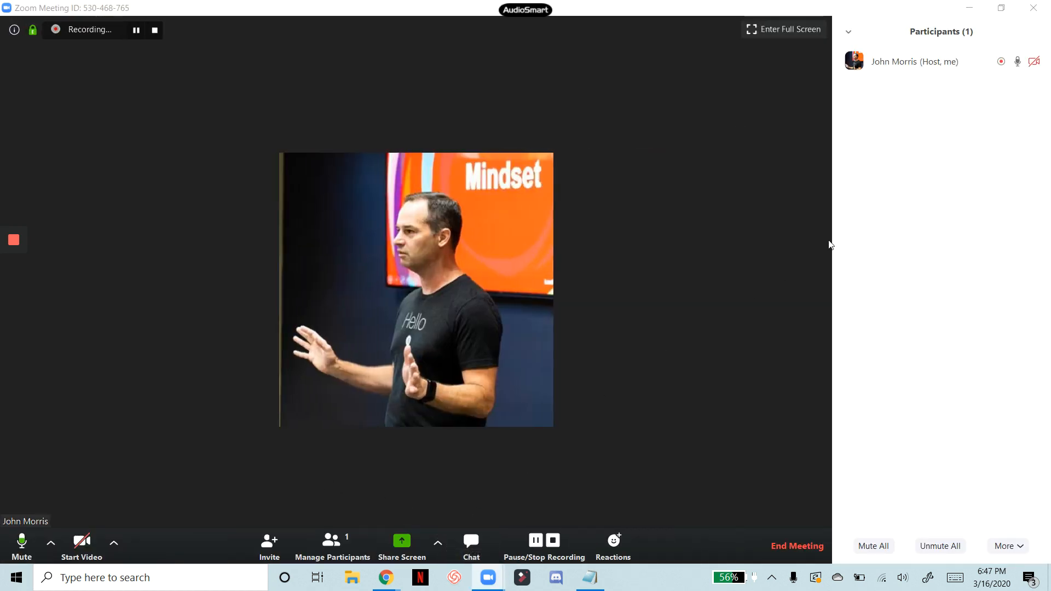
{"action": "mouse_move", "coordinate": [1022, 62]}
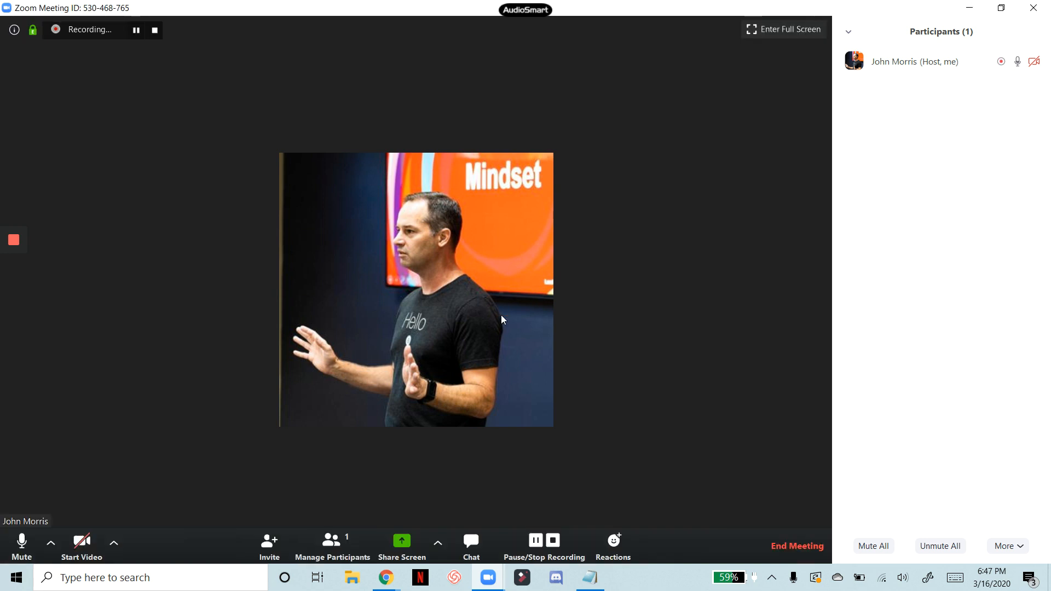
Share the "Sign Up Free - Zoom" Chrome window in the meeting, and switch to its Gmail tab and back to the Zoom tab.
{"action": "left_click", "coordinate": [401, 541]}
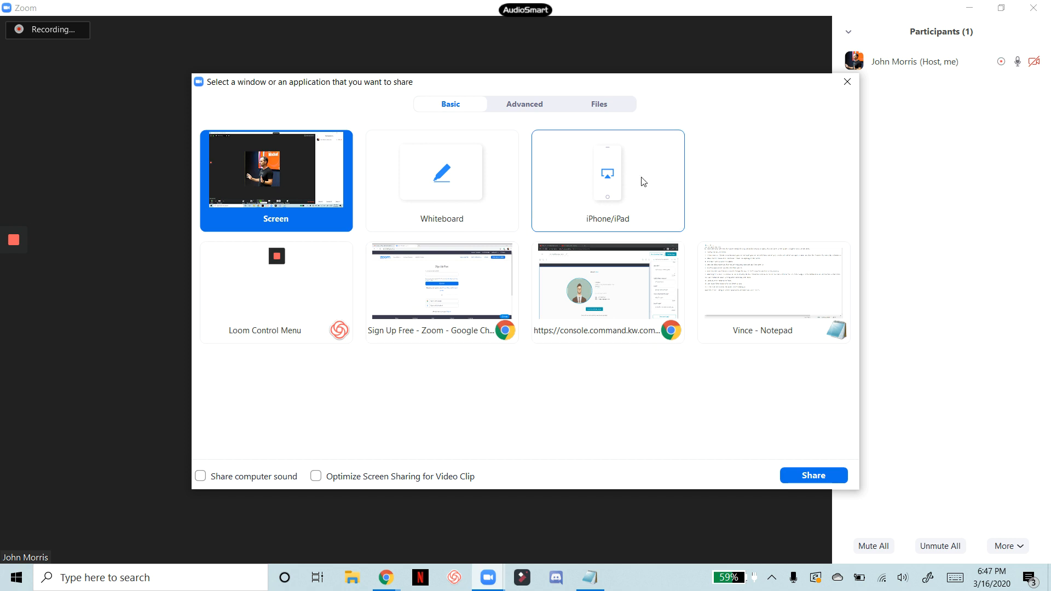
{"action": "left_click", "coordinate": [470, 294]}
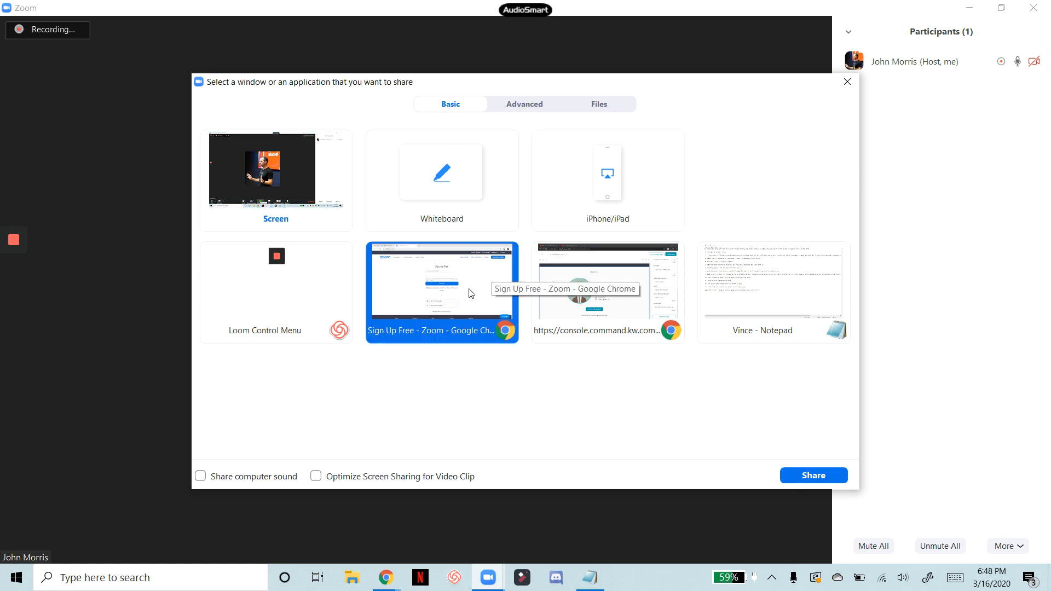
{"action": "left_click", "coordinate": [800, 474]}
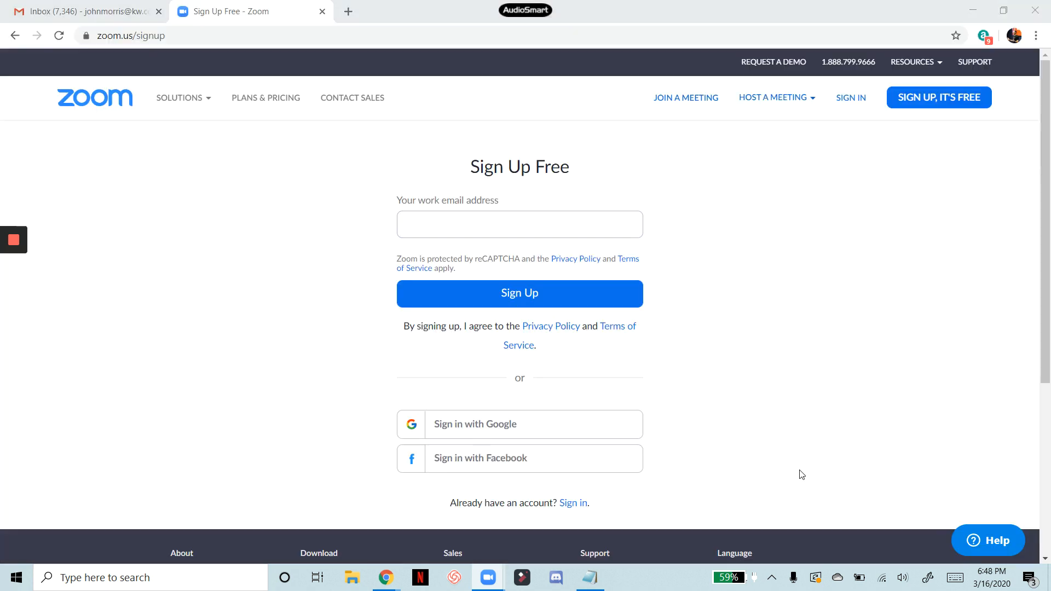
{"action": "left_click", "coordinate": [73, 14]}
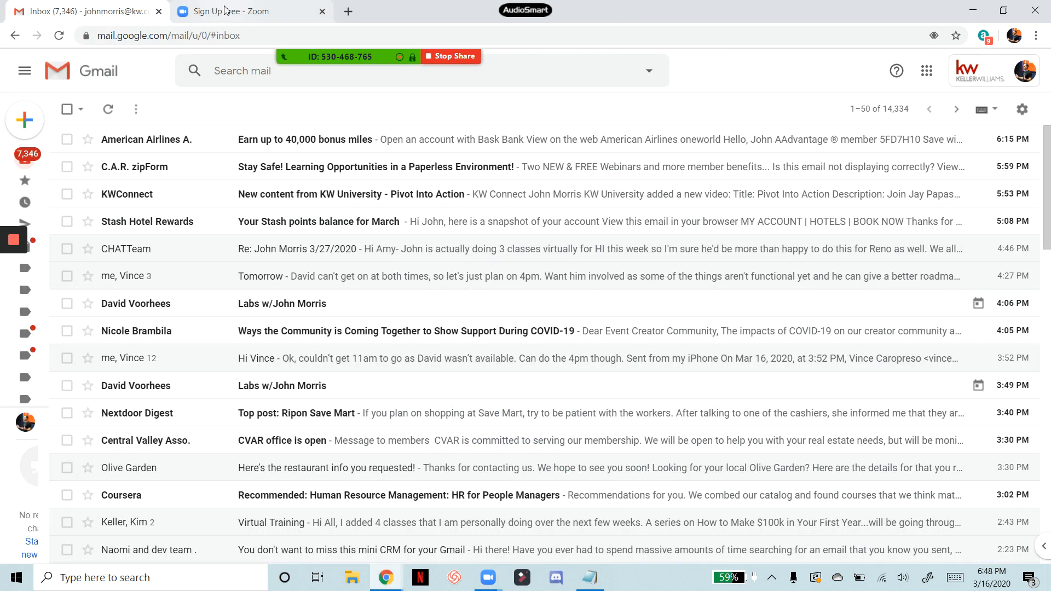
{"action": "left_click", "coordinate": [224, 10]}
{"action": "left_click", "coordinate": [292, 29]}
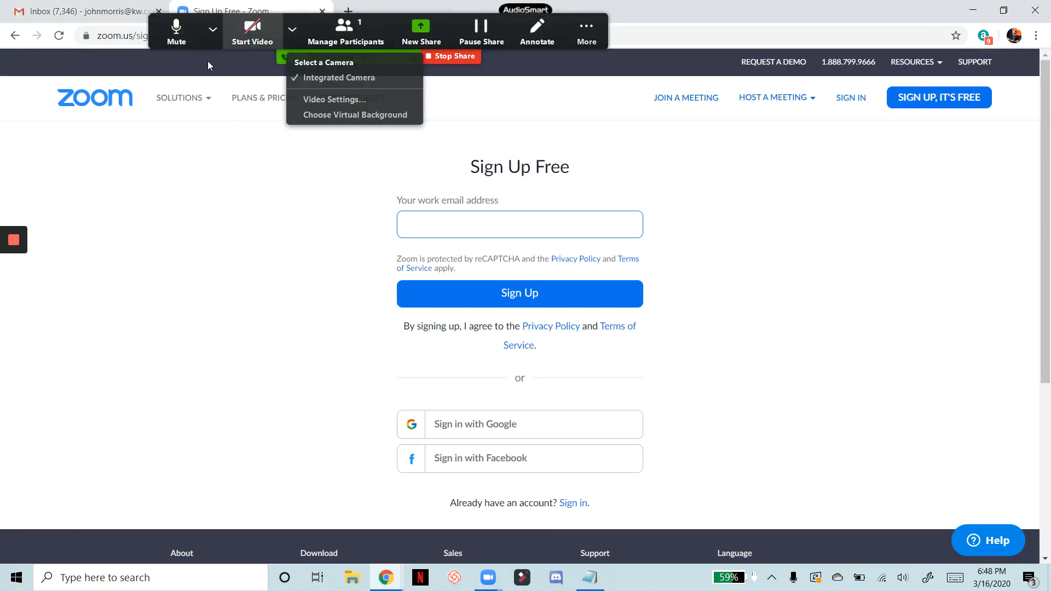
Load agent.kw.com in the shared browser window and stop the screen share.
{"action": "left_click", "coordinate": [686, 35]}
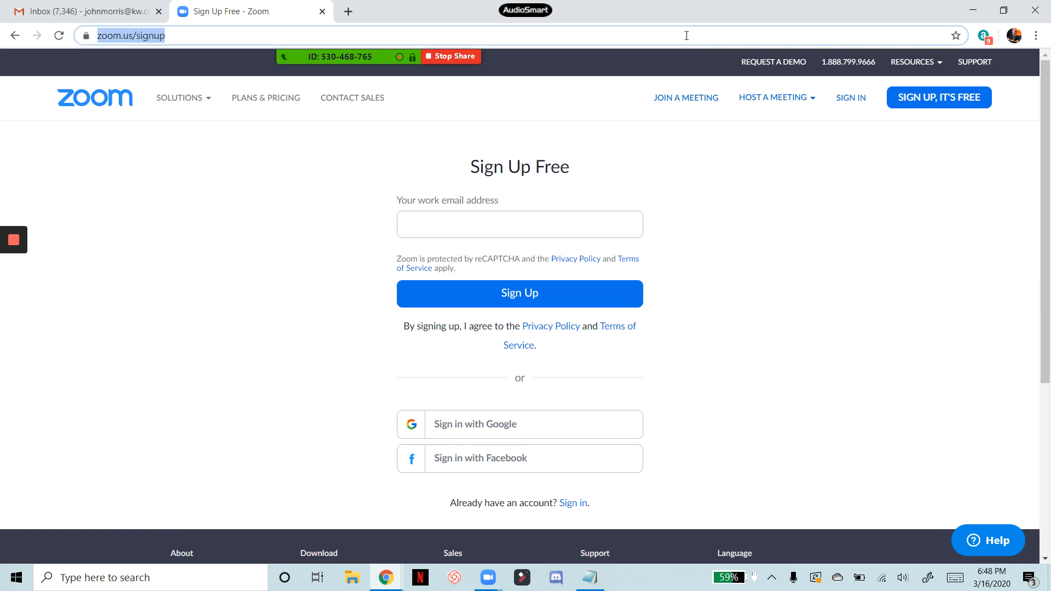
{"action": "type", "text": "agent"}
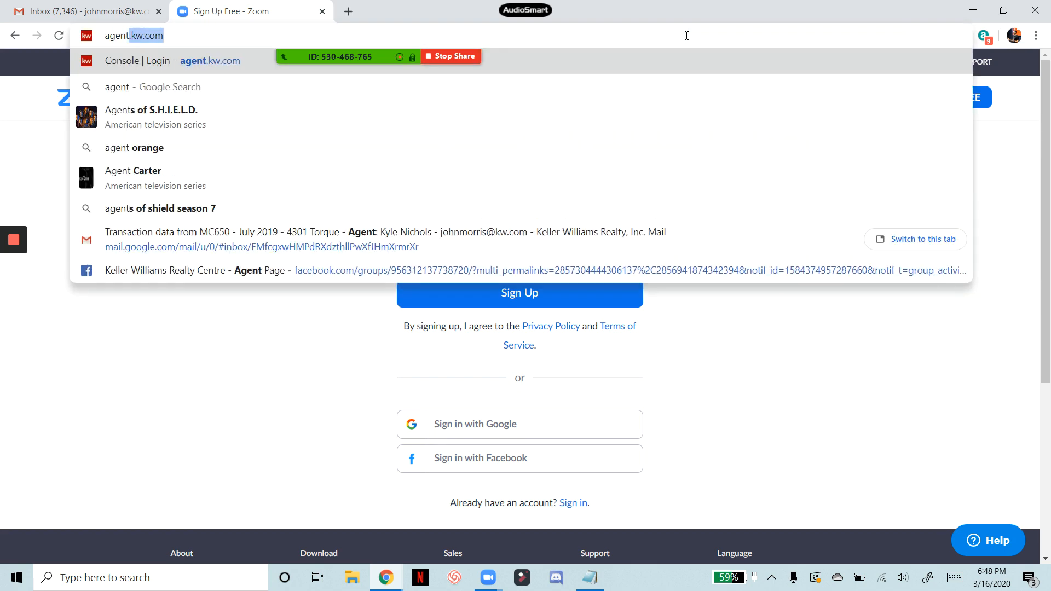
{"action": "type", "text": ".kw.co"}
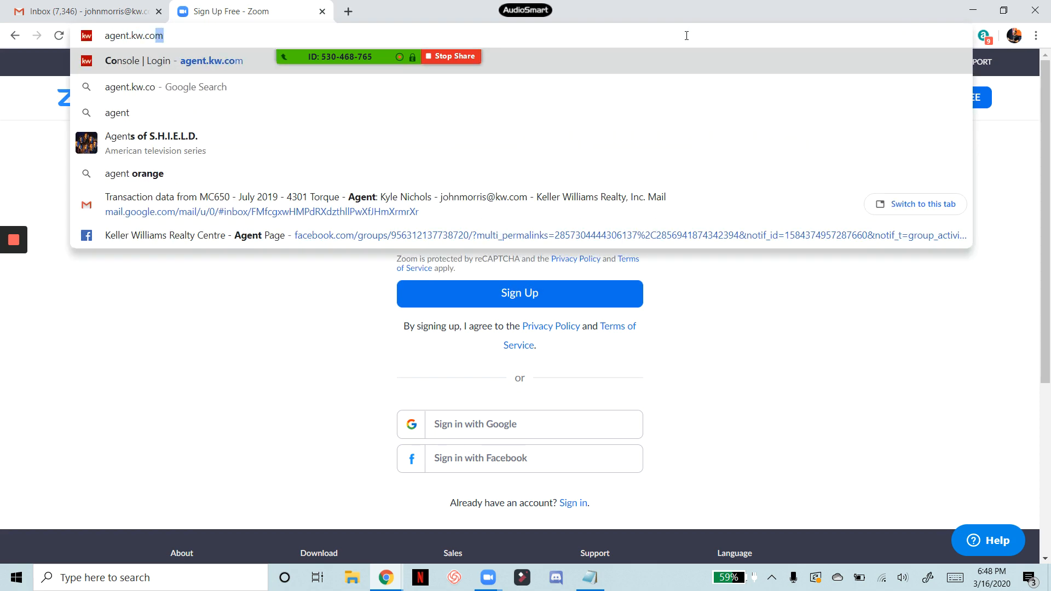
{"action": "type", "text": "m"}
{"action": "key", "text": "Return"}
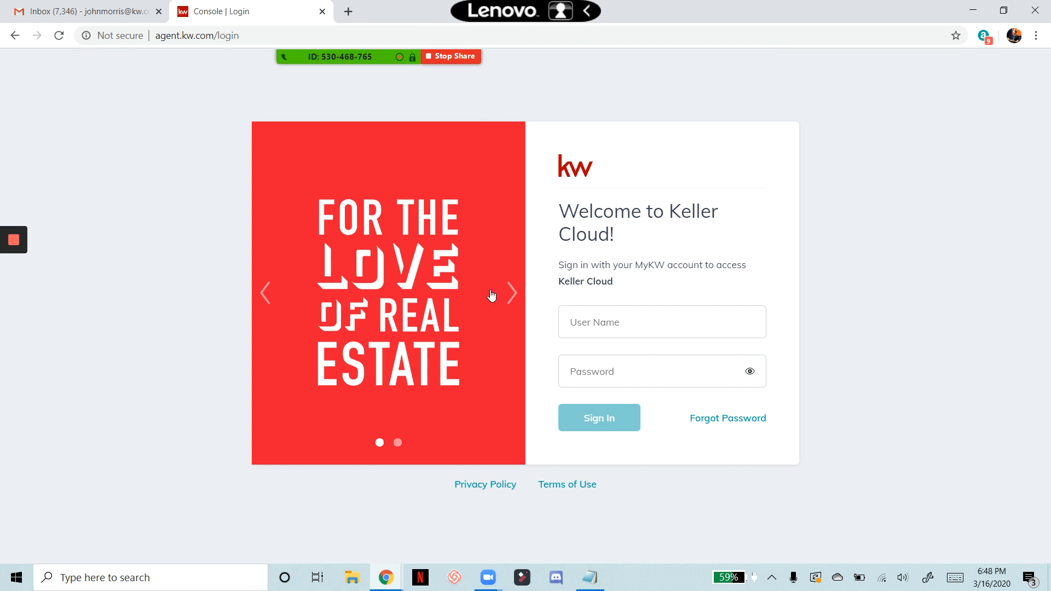
{"action": "left_click", "coordinate": [442, 57]}
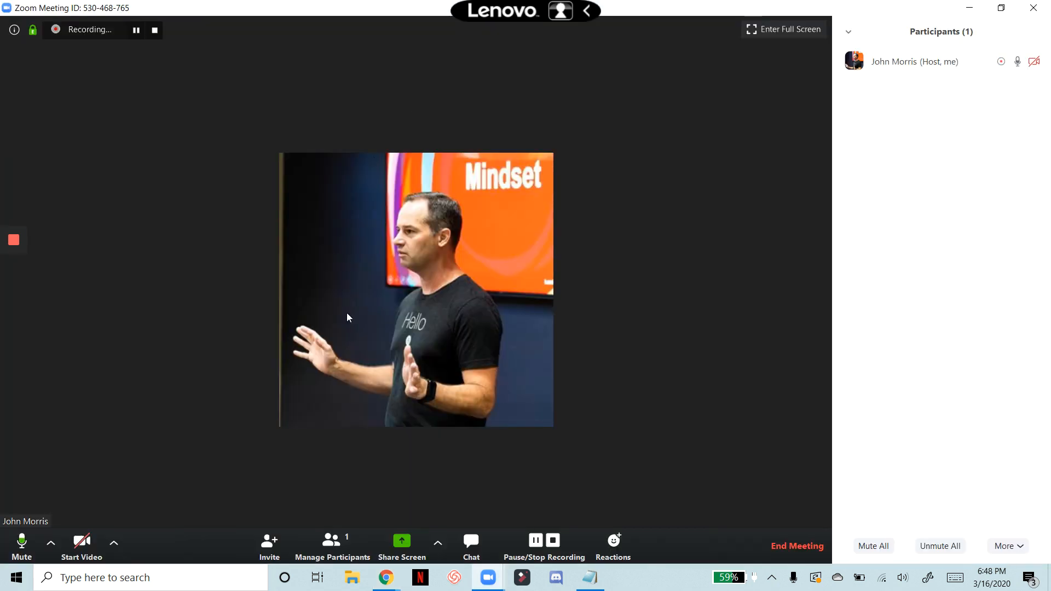
Share a whiteboard in the meeting, draw a freehand curved line on it, and end the share.
{"action": "left_click", "coordinate": [413, 542]}
{"action": "left_click", "coordinate": [437, 159]}
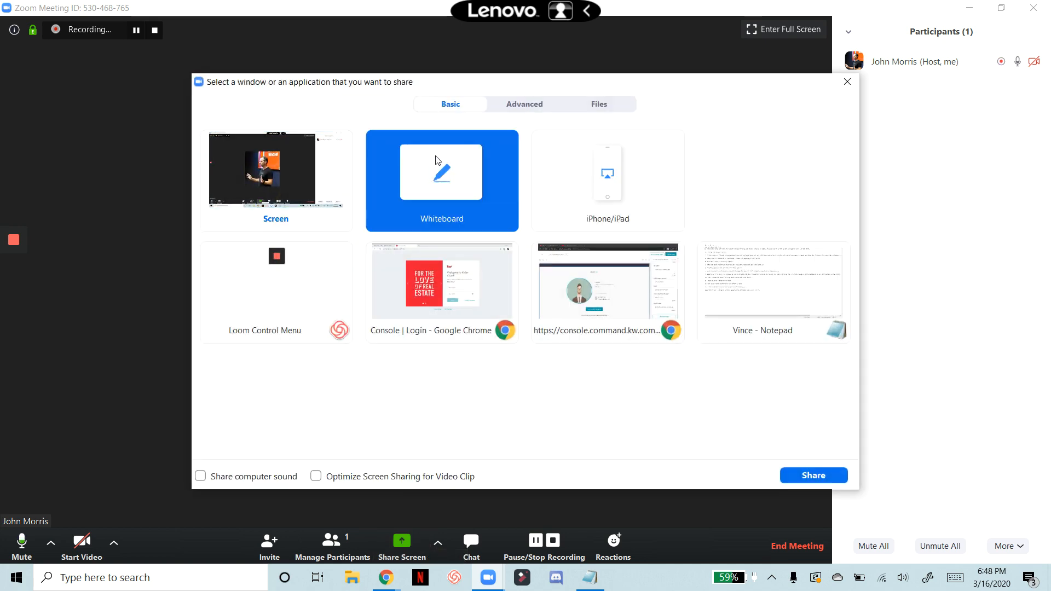
{"action": "left_click", "coordinate": [814, 477]}
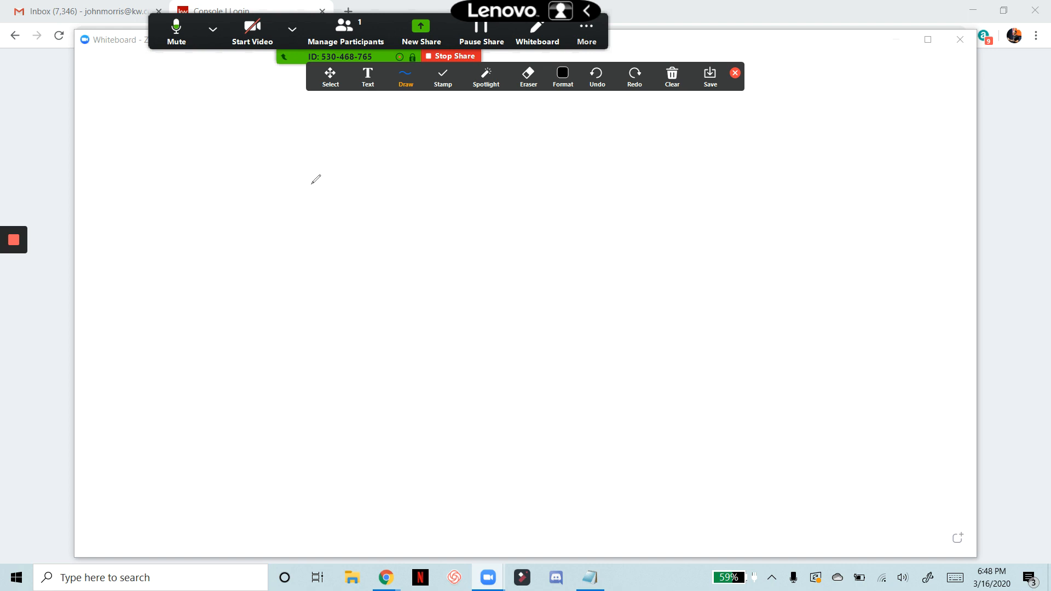
{"action": "mouse_move", "coordinate": [310, 184]}
{"action": "left_mouse_down"}
{"action": "mouse_move", "coordinate": [415, 268]}
{"action": "mouse_move", "coordinate": [446, 219]}
{"action": "left_mouse_up"}
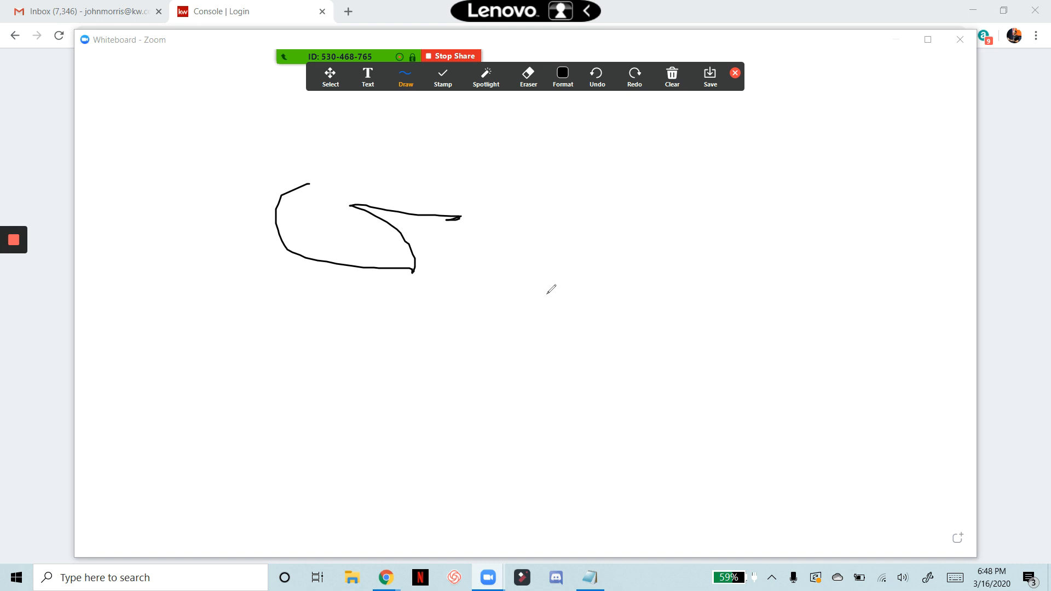
{"action": "left_click", "coordinate": [453, 56]}
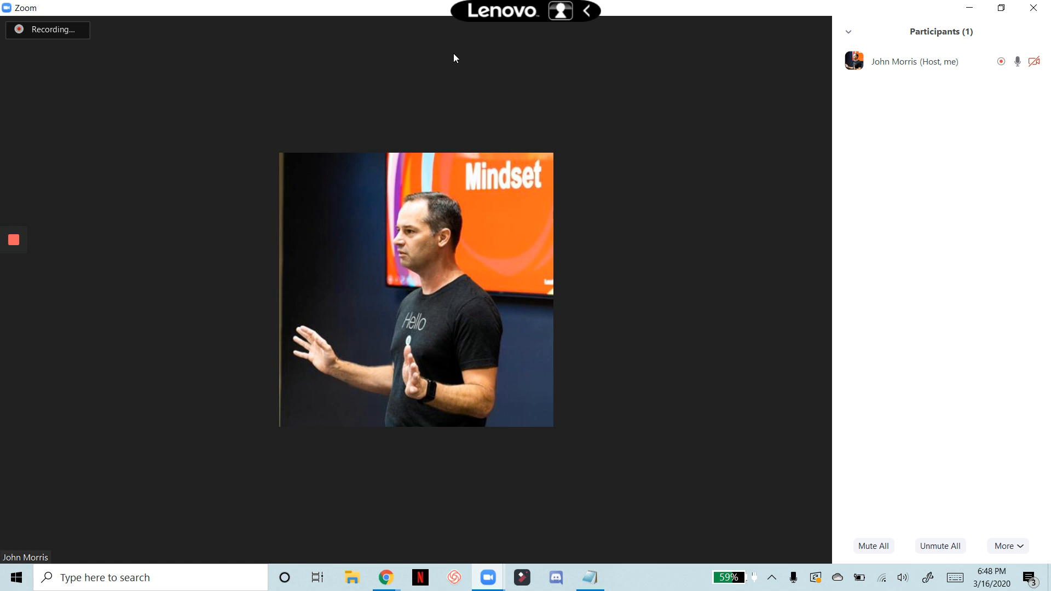
Close the participants list and send "Hey that was a great idea!" to everyone in the meeting chat.
{"action": "left_click", "coordinate": [850, 34]}
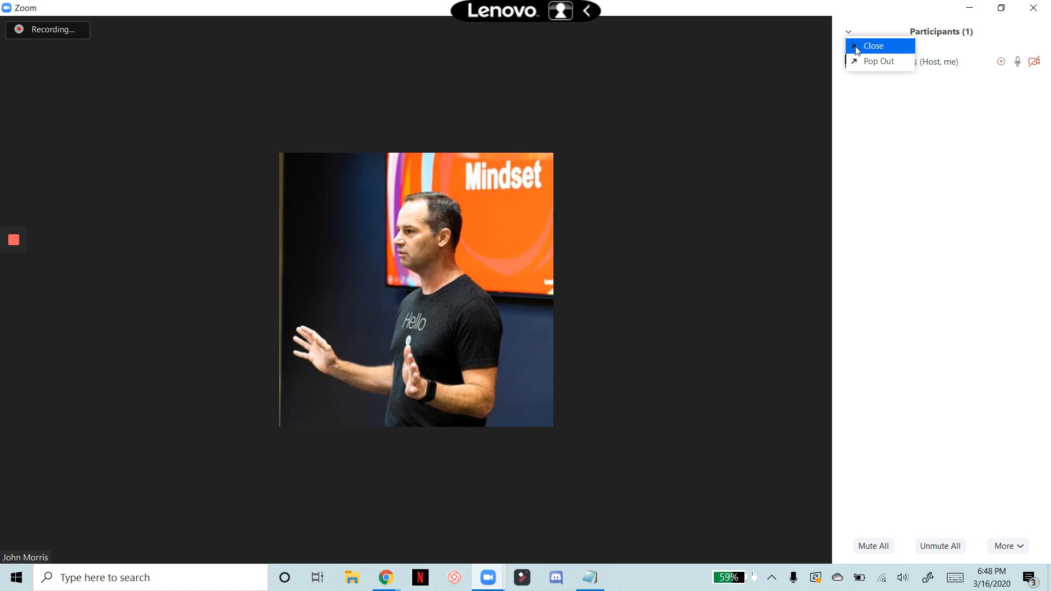
{"action": "left_click", "coordinate": [857, 46]}
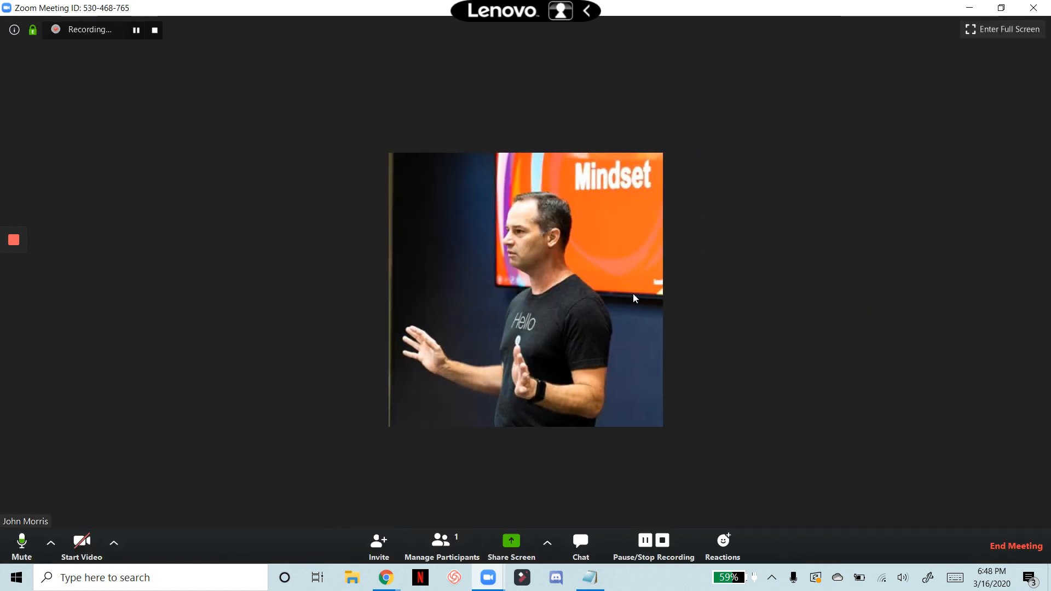
{"action": "left_click", "coordinate": [579, 547]}
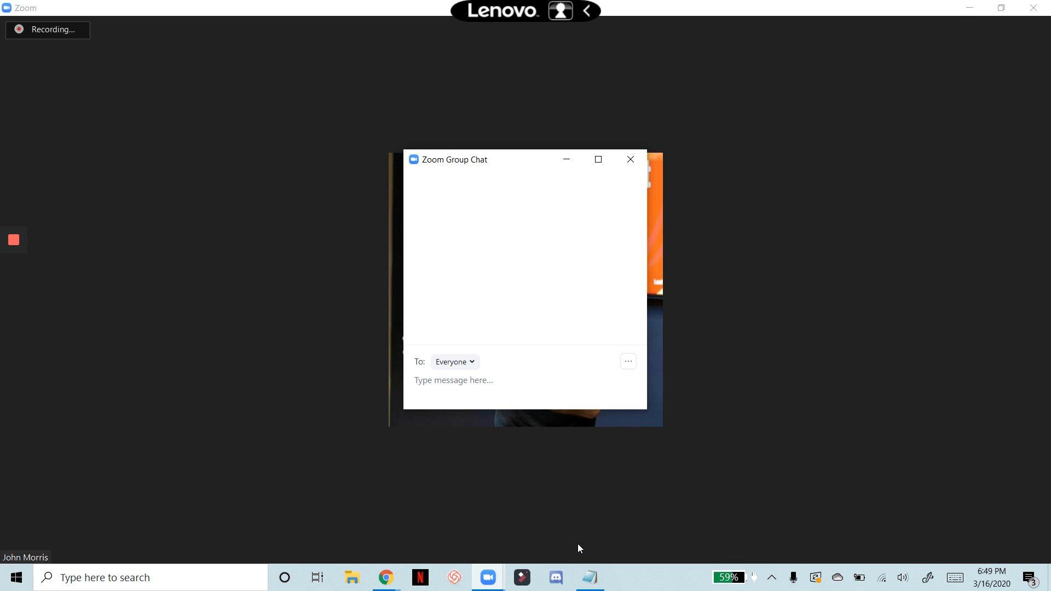
{"action": "type", "text": "Hey that was a great idea!"}
{"action": "key", "text": "Return"}
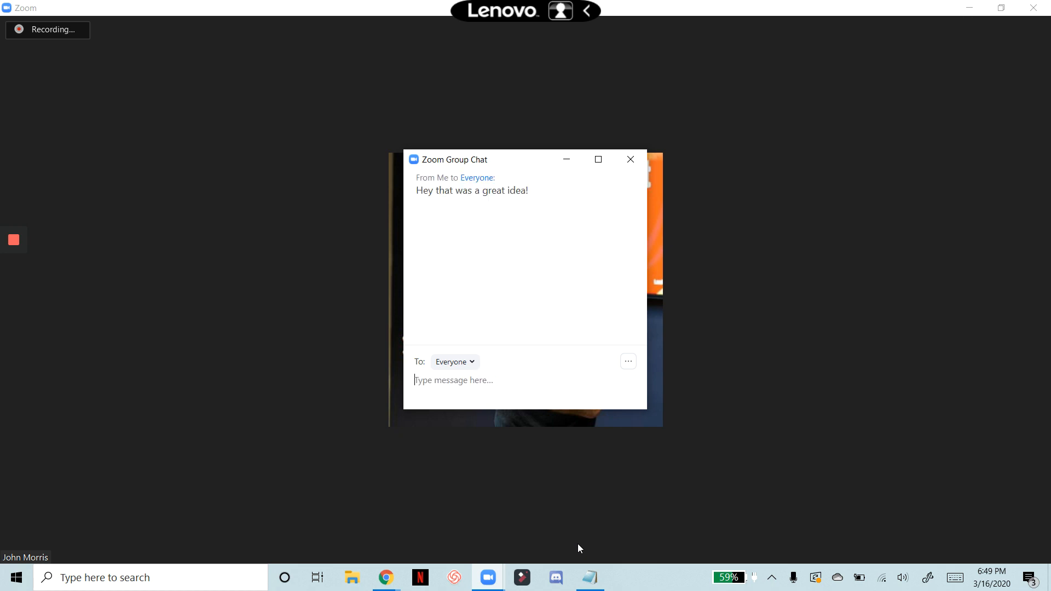
Send "Can you post the link to that!" to everyone in the meeting, view the chat's recipient choices, and close the chat.
{"action": "type", "text": "Canhat!"}
{"action": "key", "text": "Return"}
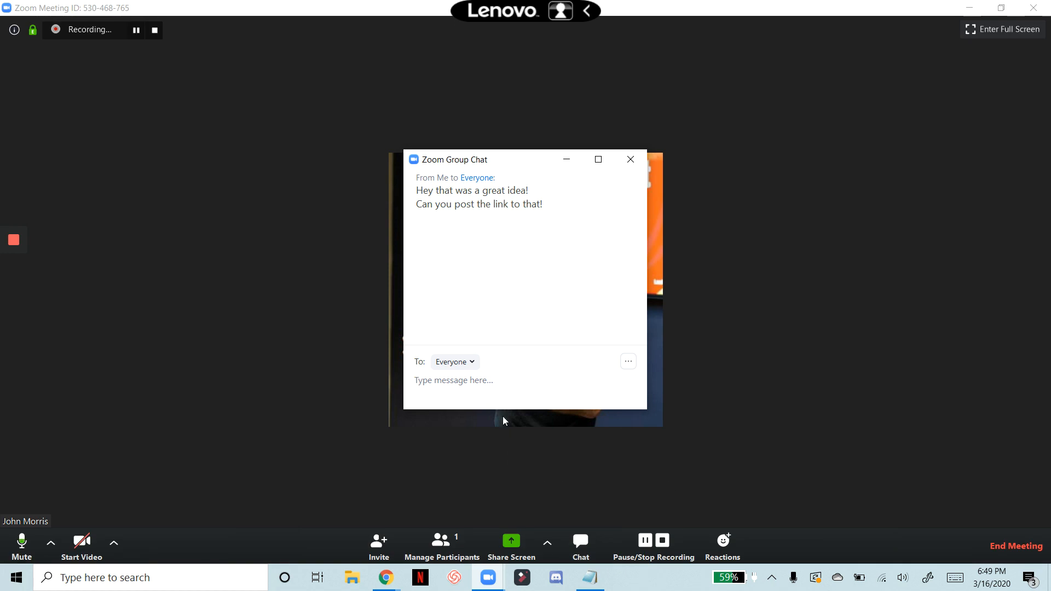
{"action": "left_click", "coordinate": [473, 363]}
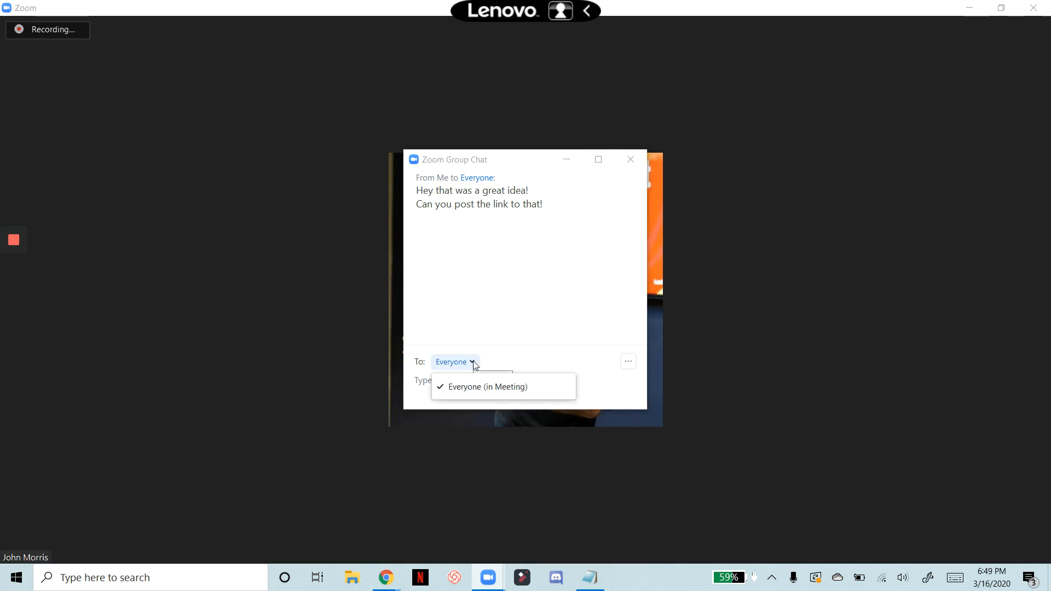
{"action": "left_click", "coordinate": [526, 306]}
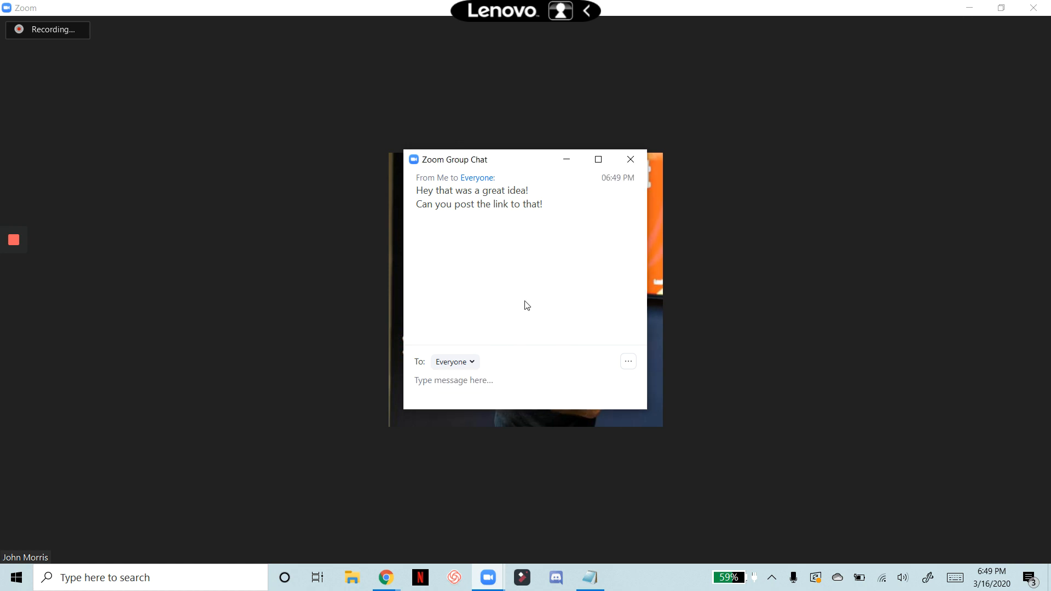
{"action": "left_click", "coordinate": [629, 159]}
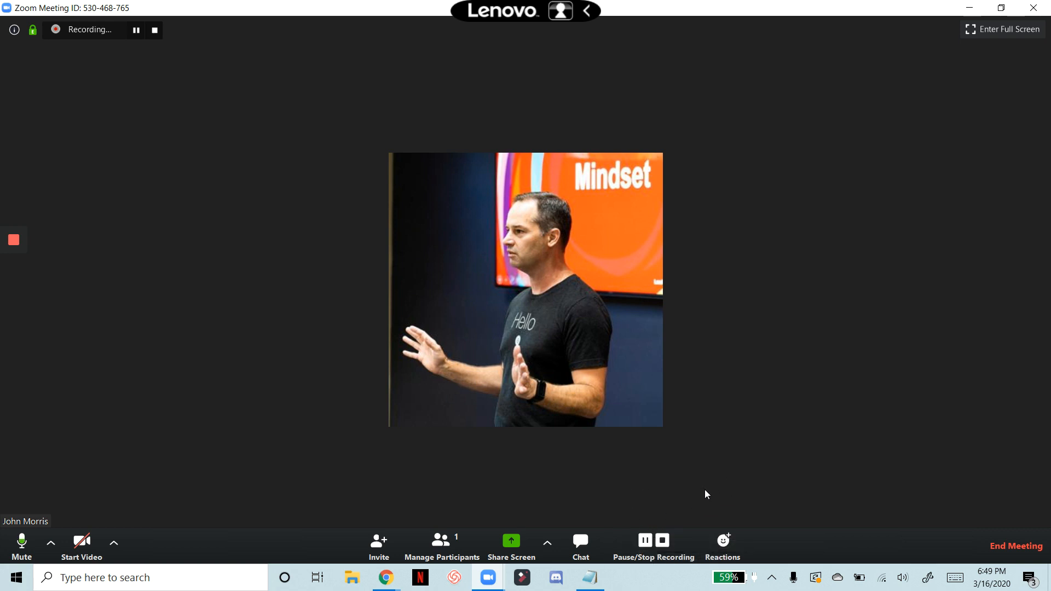
Send a thumbs-up reaction in the meeting, and mute and unmute the microphone.
{"action": "left_click", "coordinate": [726, 541]}
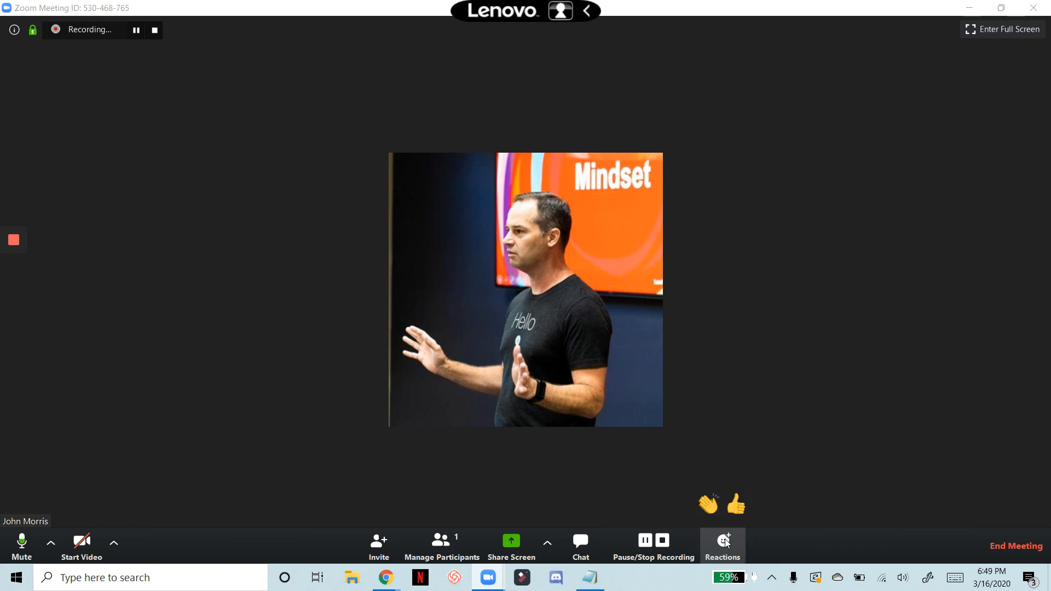
{"action": "left_click", "coordinate": [734, 513]}
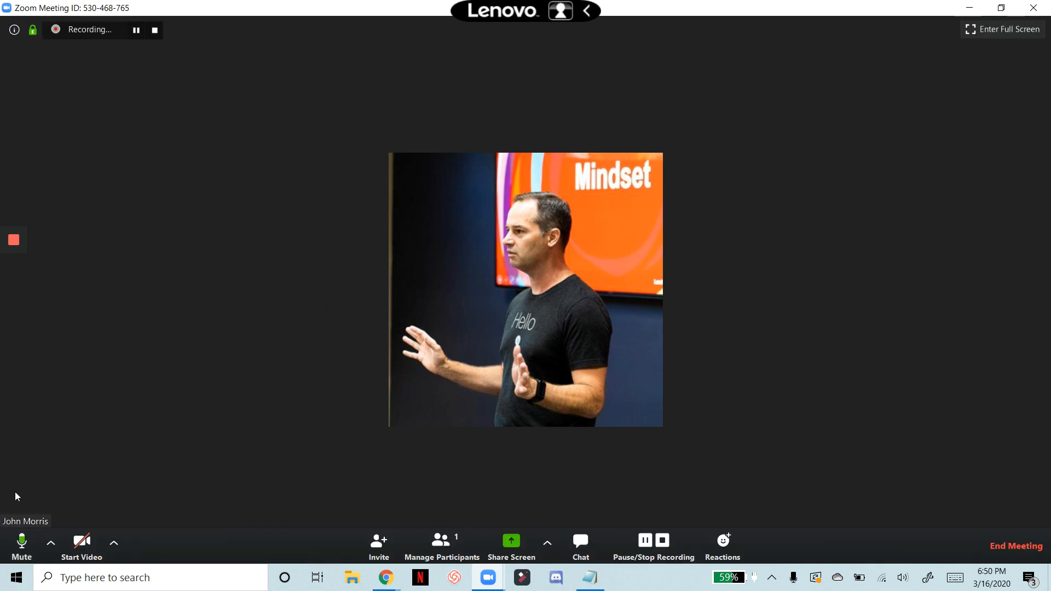
{"action": "left_click", "coordinate": [22, 539]}
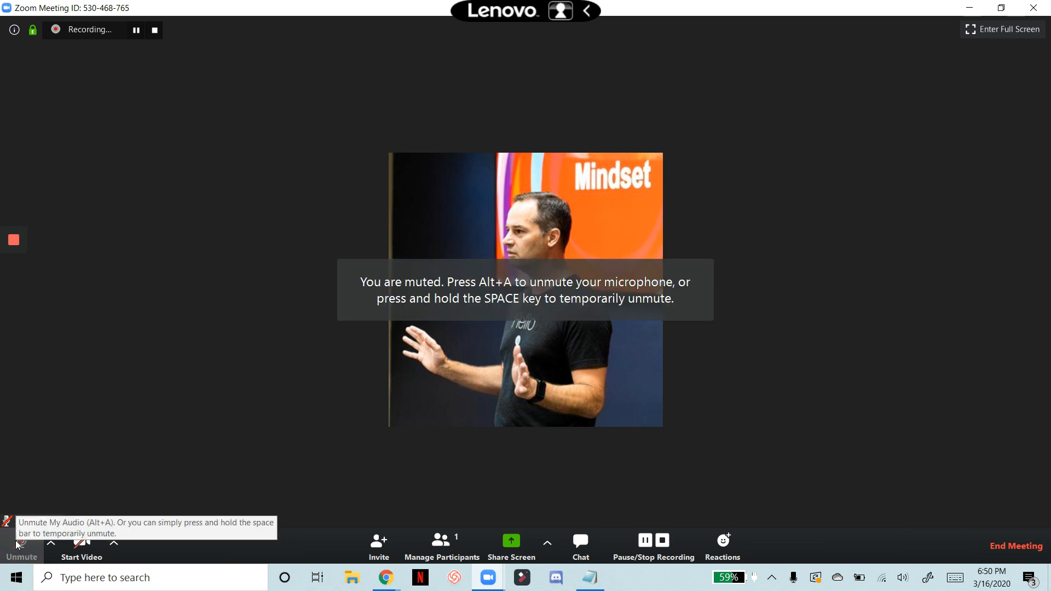
{"action": "left_click", "coordinate": [21, 539]}
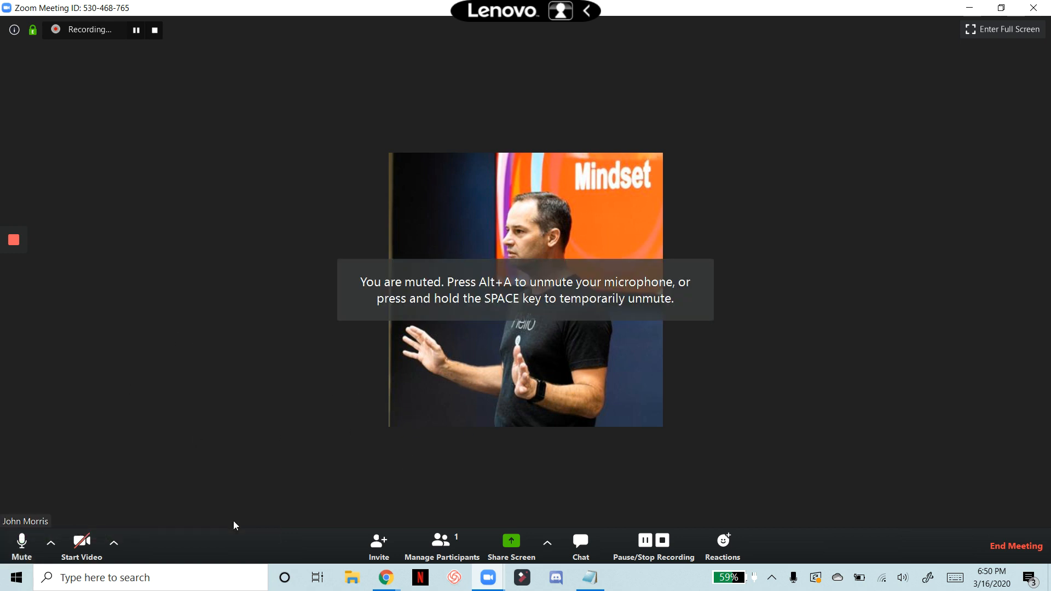
Start the camera video and end the meeting for all participants.
{"action": "left_click", "coordinate": [87, 541]}
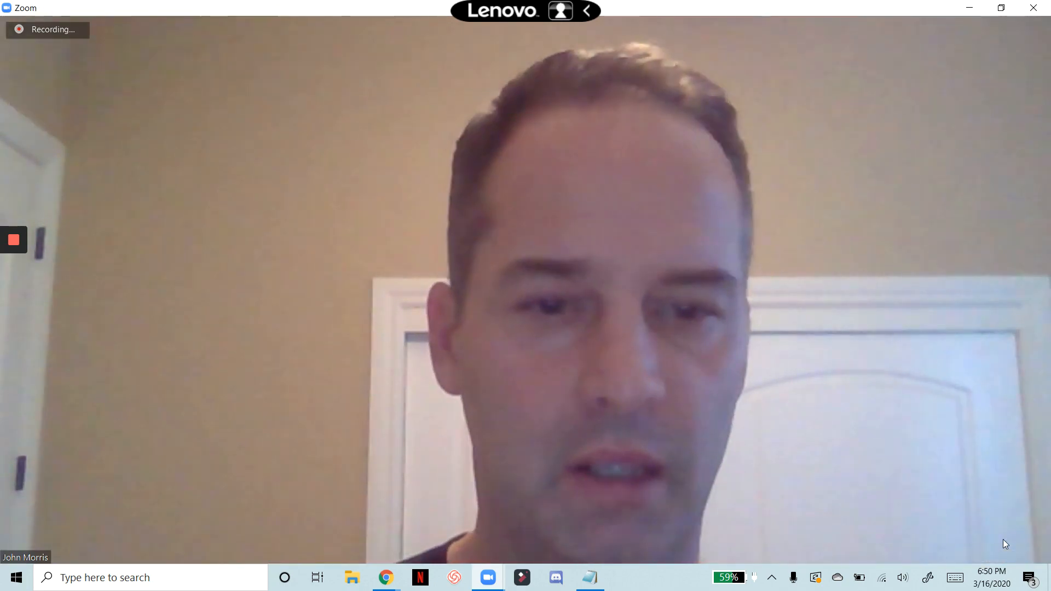
{"action": "left_click", "coordinate": [1014, 546]}
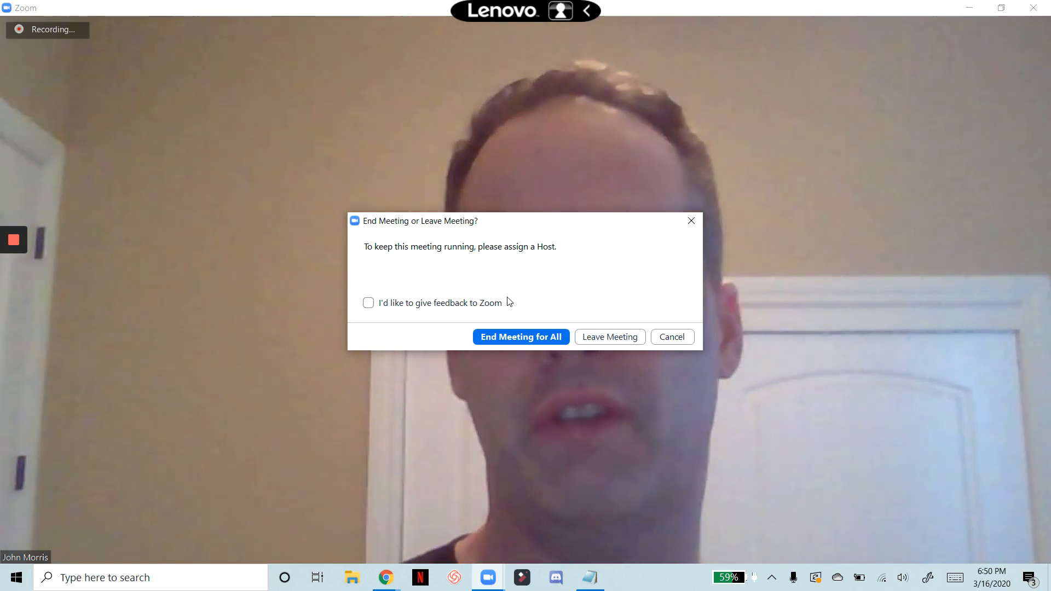
{"action": "left_click", "coordinate": [520, 337]}
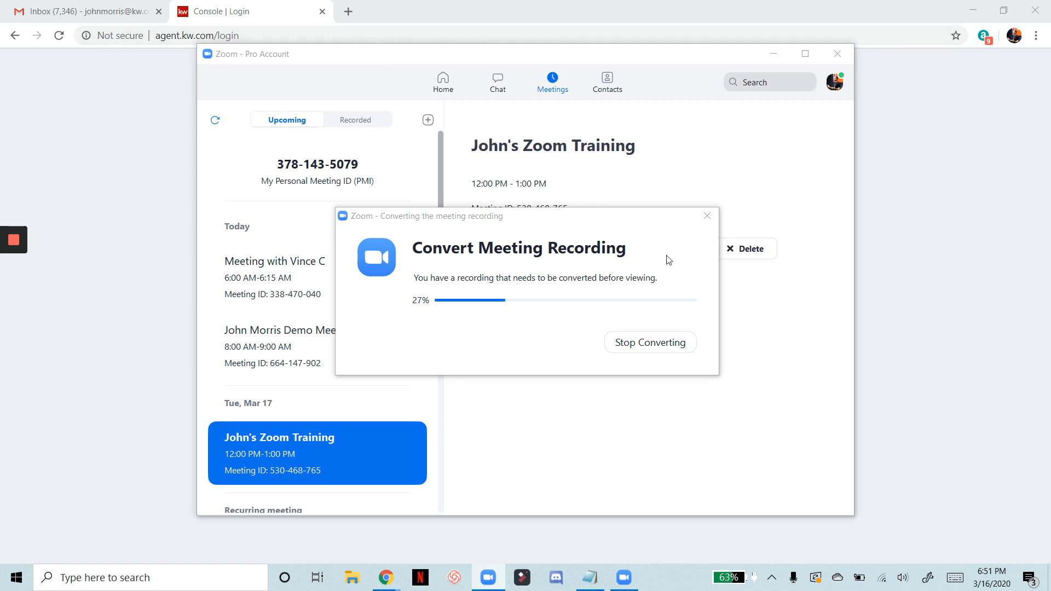
Stop converting the meeting recording and bring back the Zoom window to show the recorded meetings.
{"action": "left_click", "coordinate": [646, 346]}
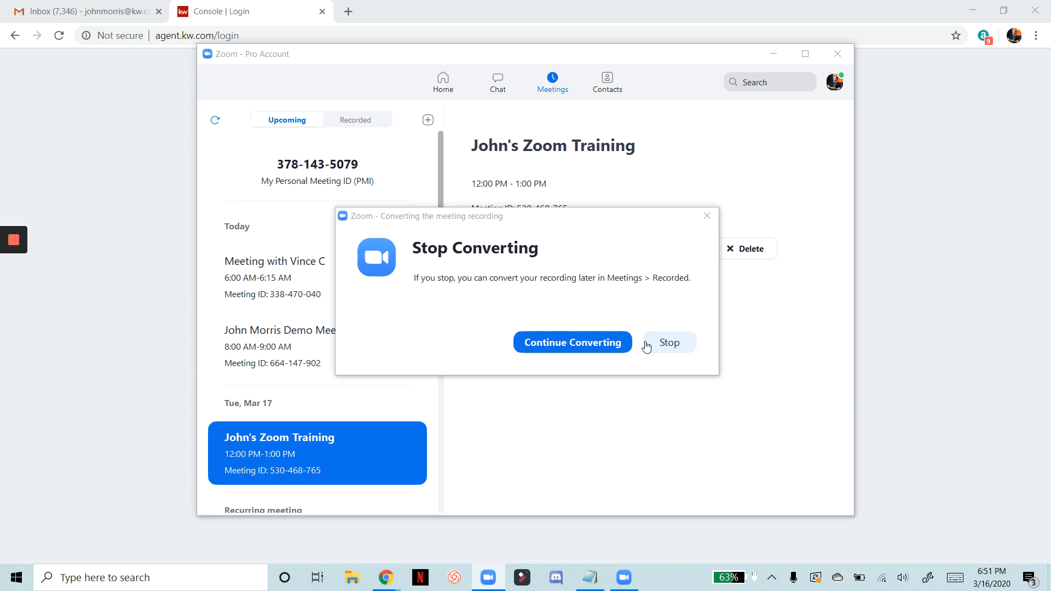
{"action": "left_click", "coordinate": [665, 345]}
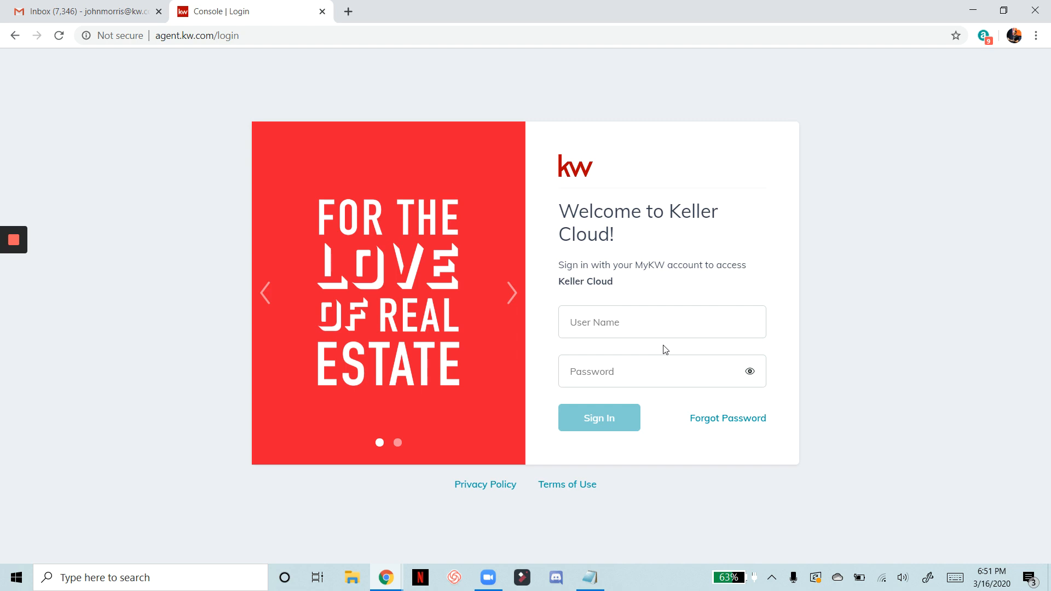
{"action": "left_click", "coordinate": [486, 576]}
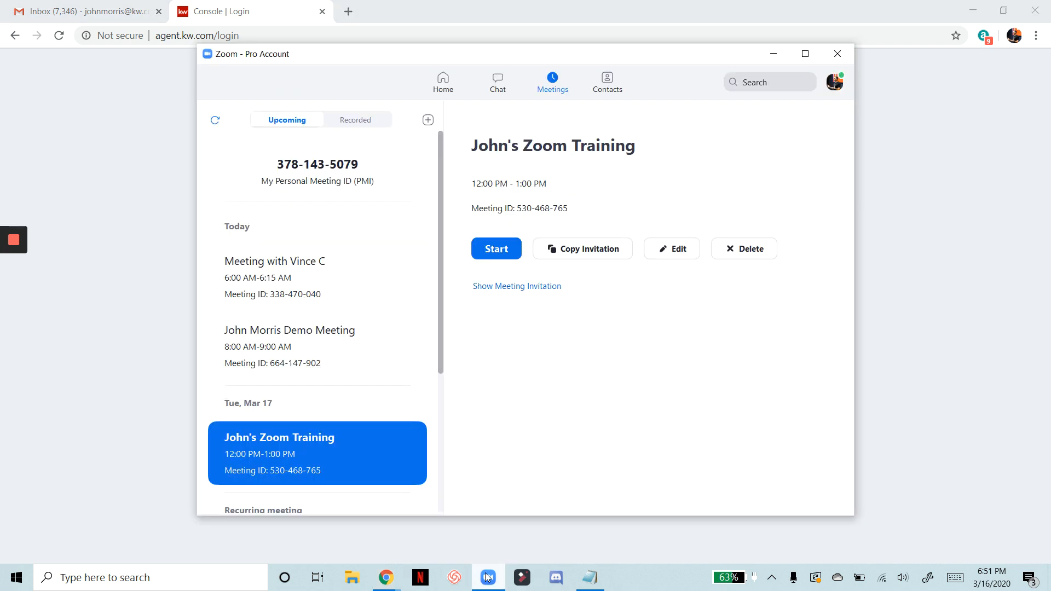
{"action": "left_click", "coordinate": [369, 120]}
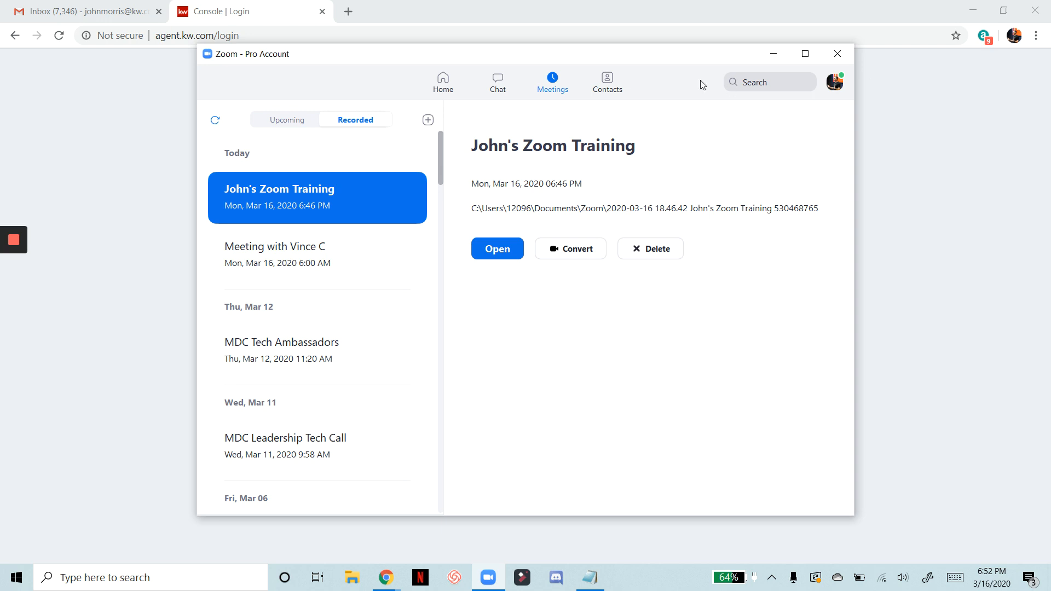
{"action": "mouse_move", "coordinate": [12, 241]}
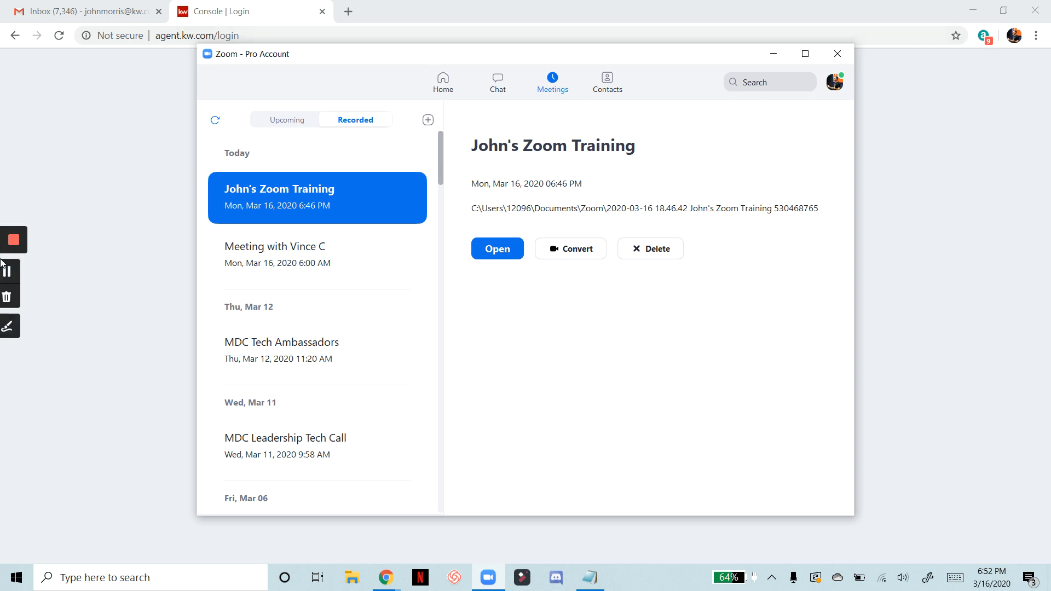